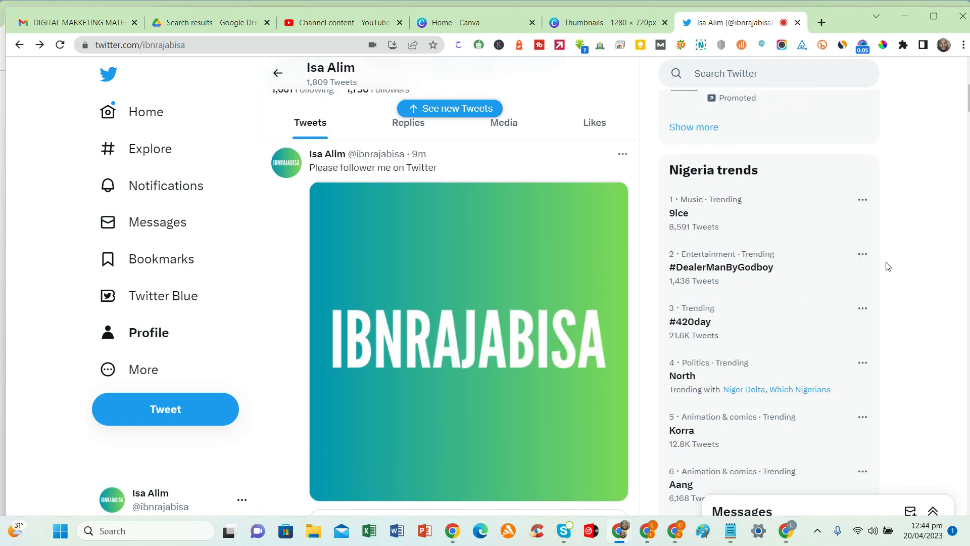
scroll(889, 266, up, 5)
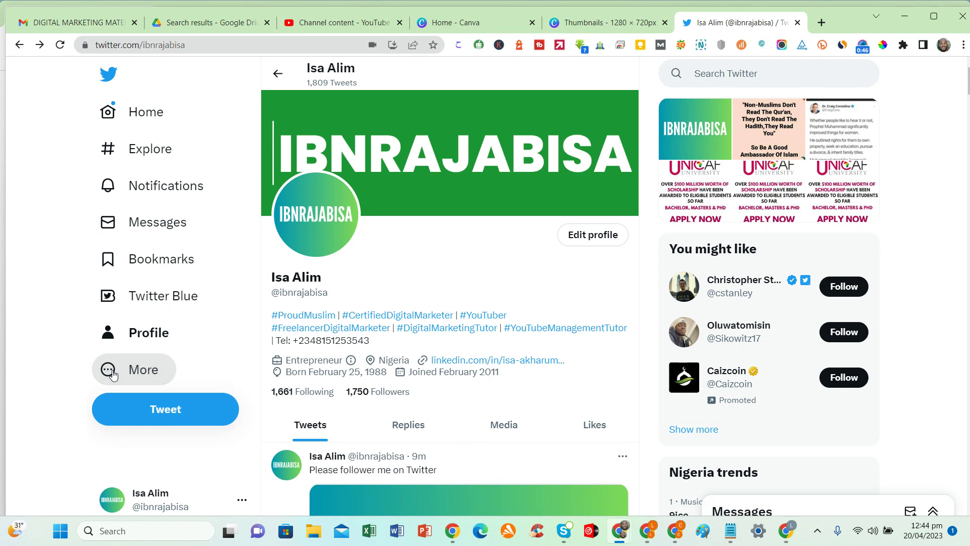
Step: Open Twitter Ads from Professional Tools and select the first personal ads account
click(113, 374)
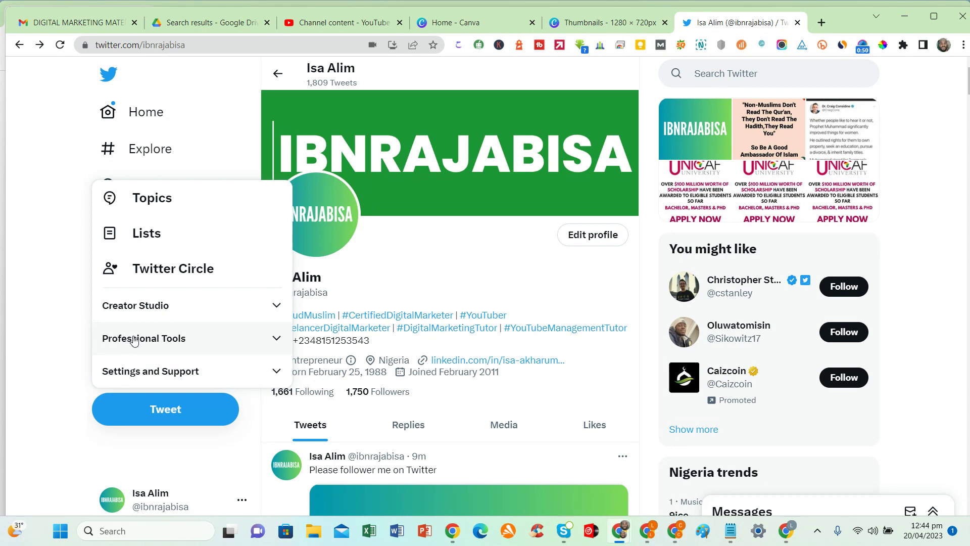
click(266, 344)
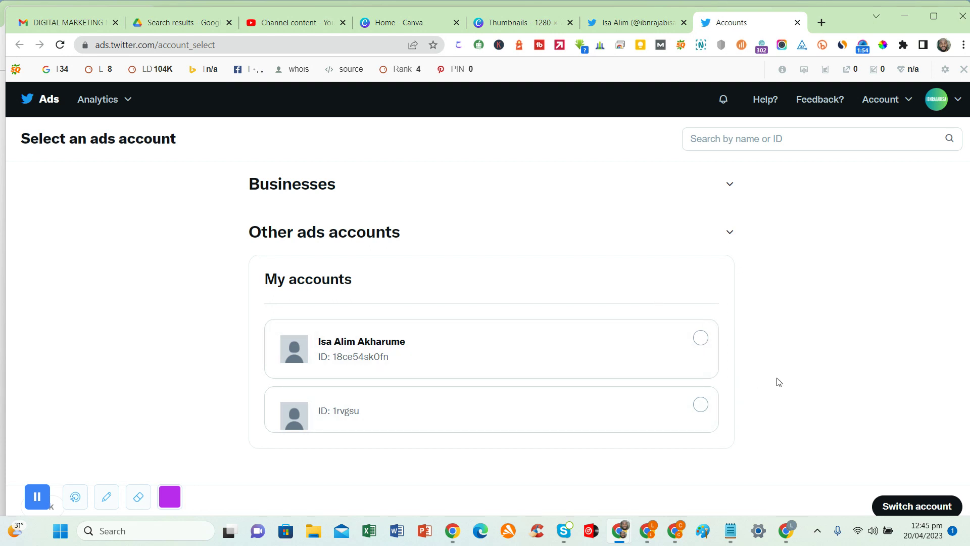
click(700, 338)
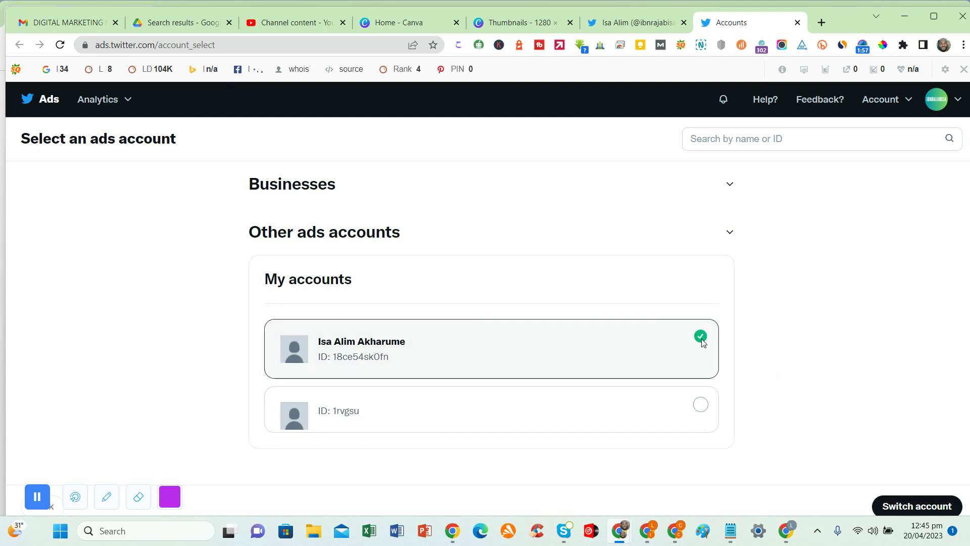
Step: Switch into the selected personal ads account
click(930, 512)
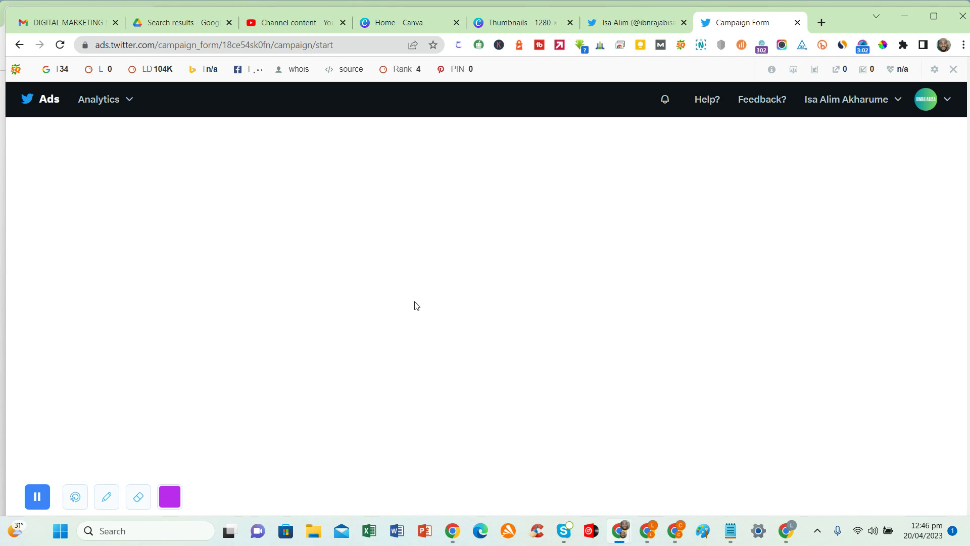
Step: Reload the blank campaign page and choose Followers as the campaign objective
click(60, 45)
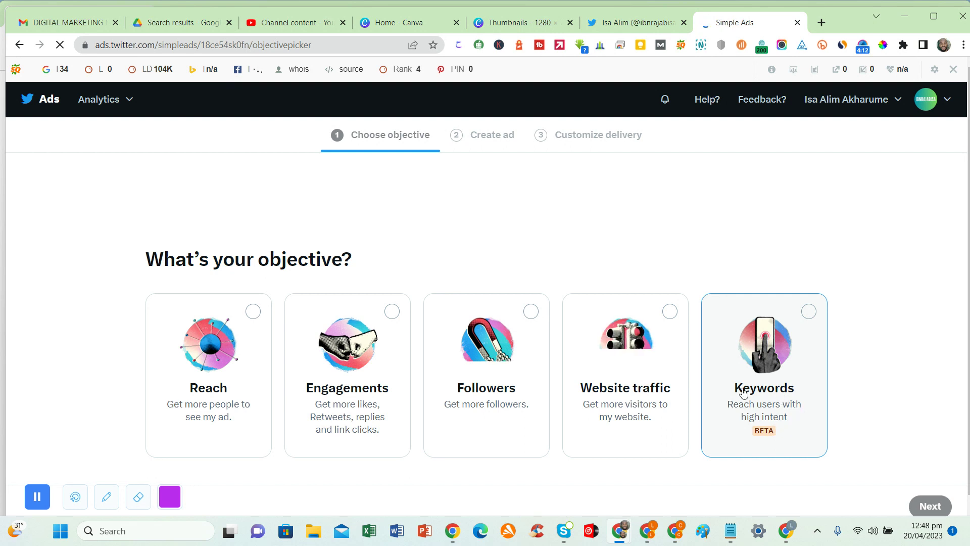
click(534, 313)
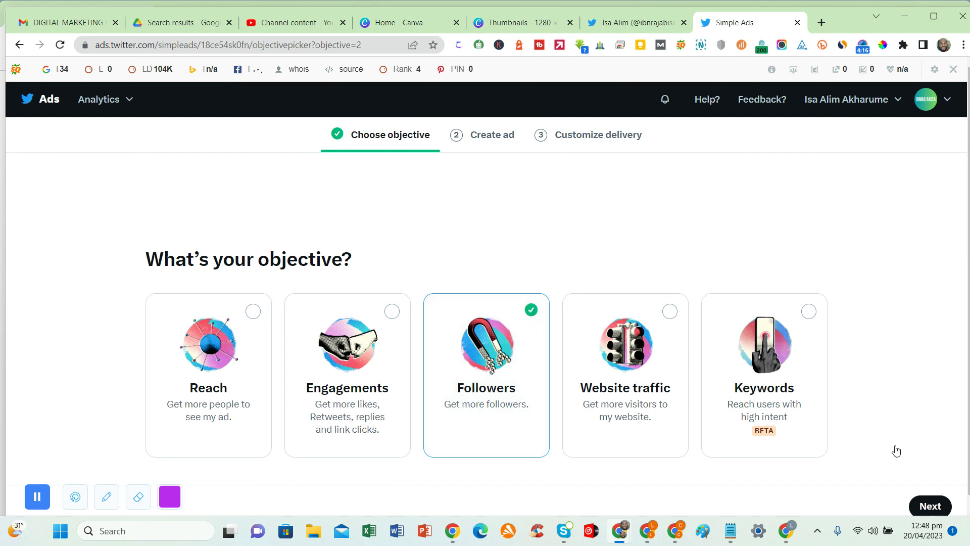
click(933, 511)
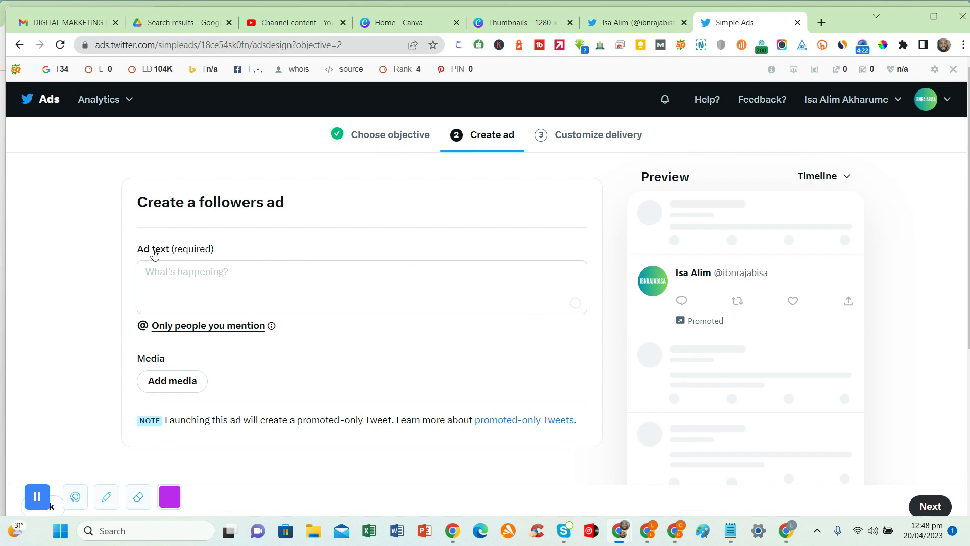
click(174, 274)
scroll(172, 257, down, 2)
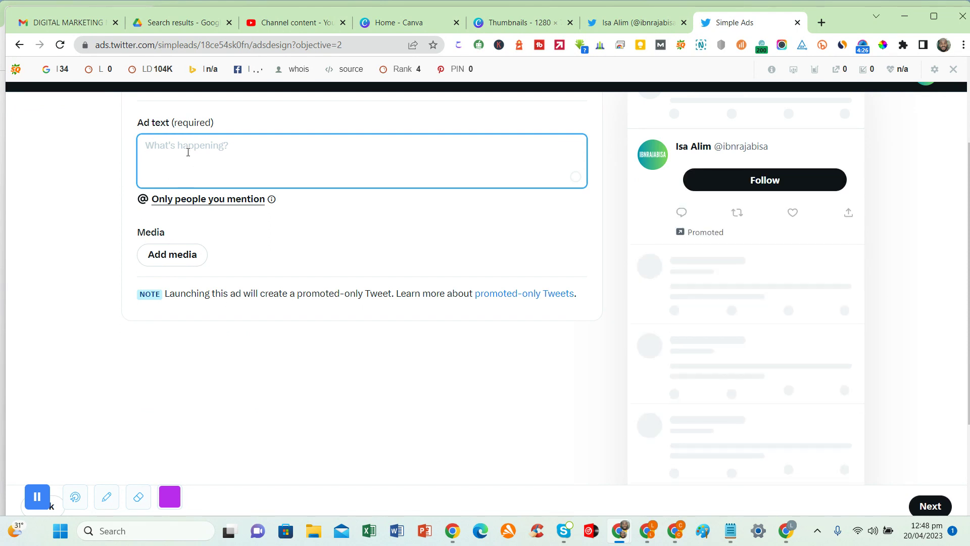
Step: Enter the ad text 'Please follower us on Twitter'
text(Ple)
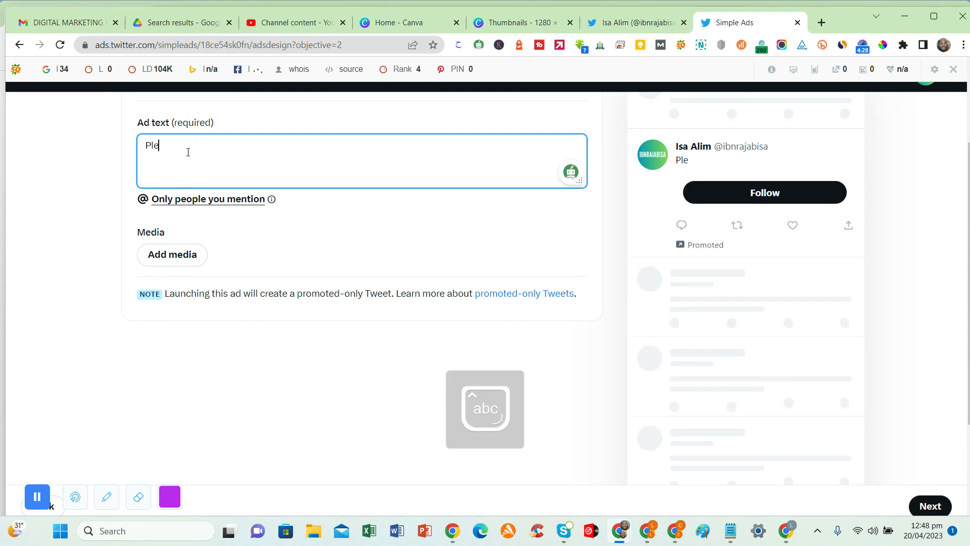
text(ase follower)
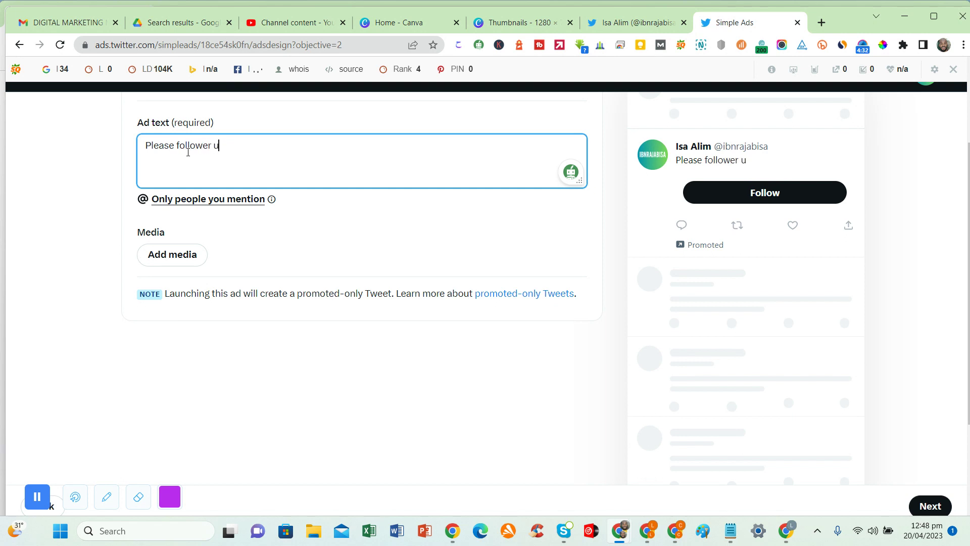
text( us on T)
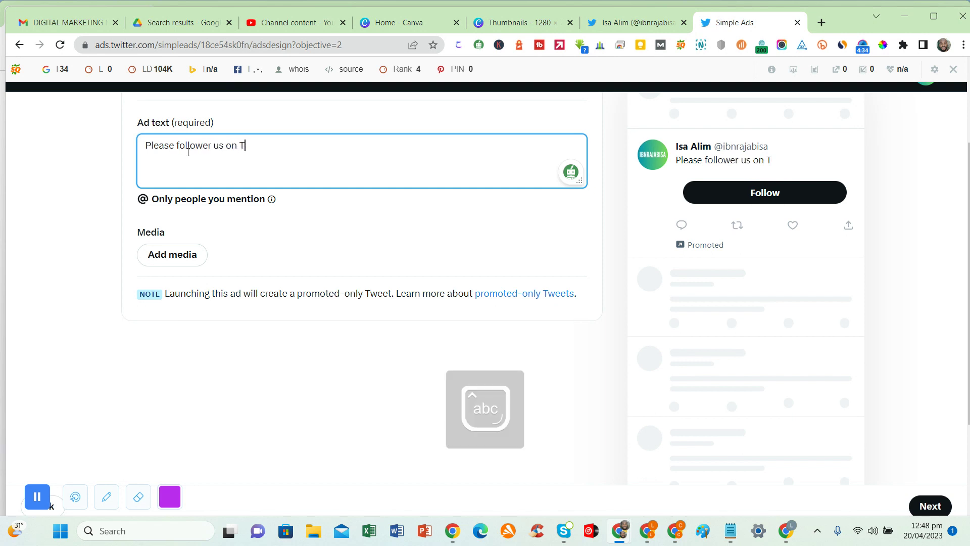
text(witter)
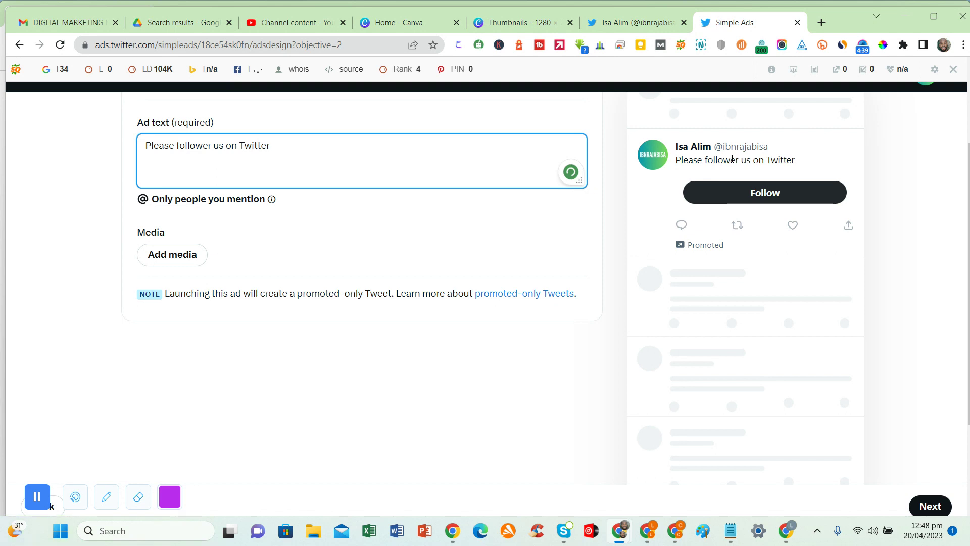
click(172, 257)
Step: Try uploading ibnrajabisa-twitter from the computer as ad media; it's rejected as too small
click(172, 255)
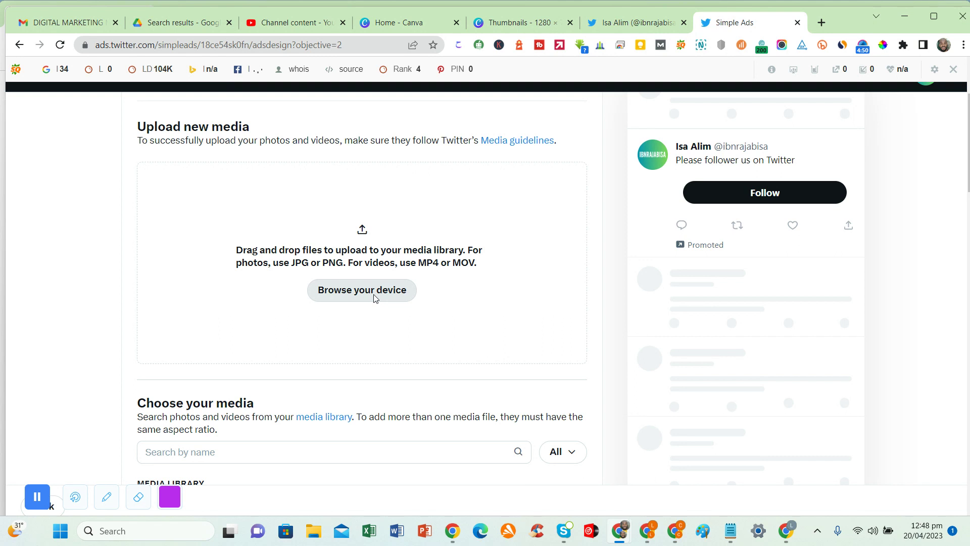
click(374, 296)
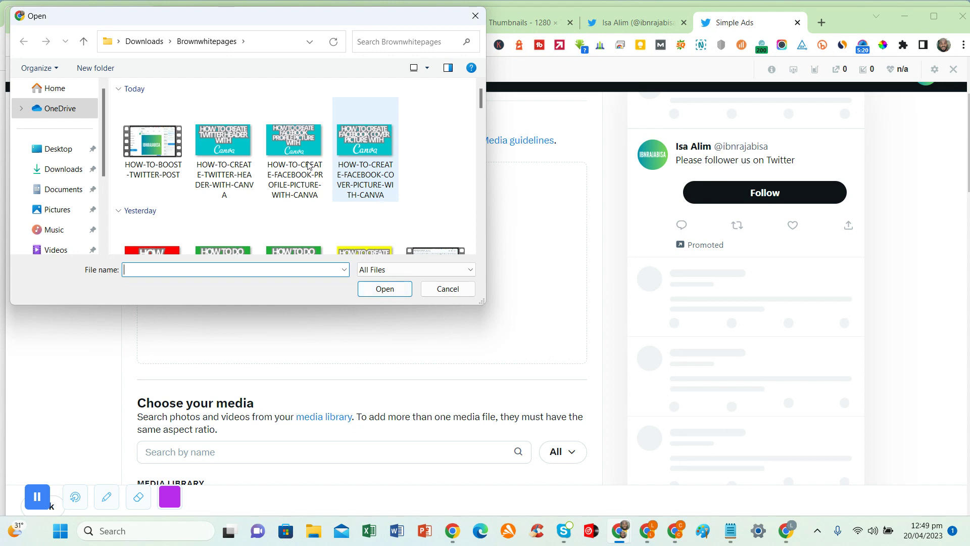
scroll(483, 136, down, 3)
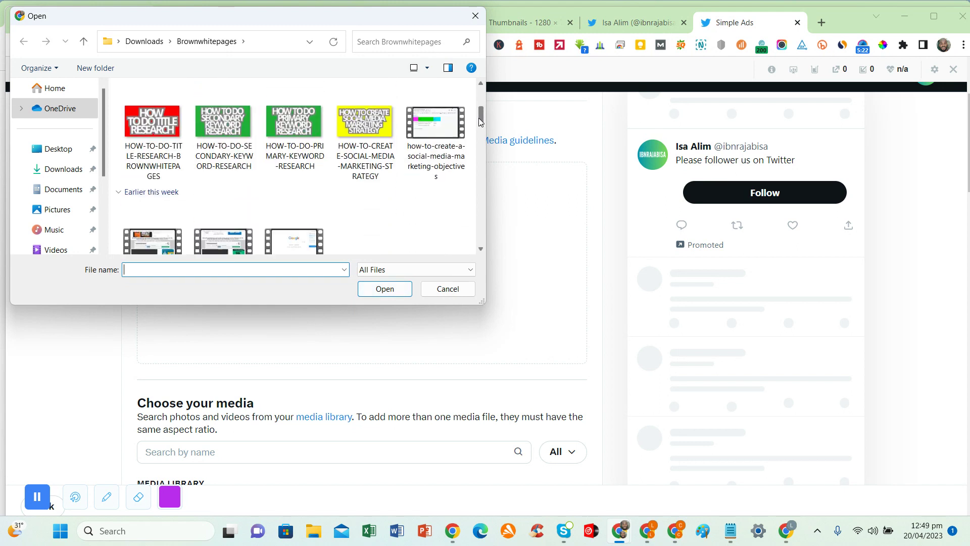
scroll(482, 151, down, 5)
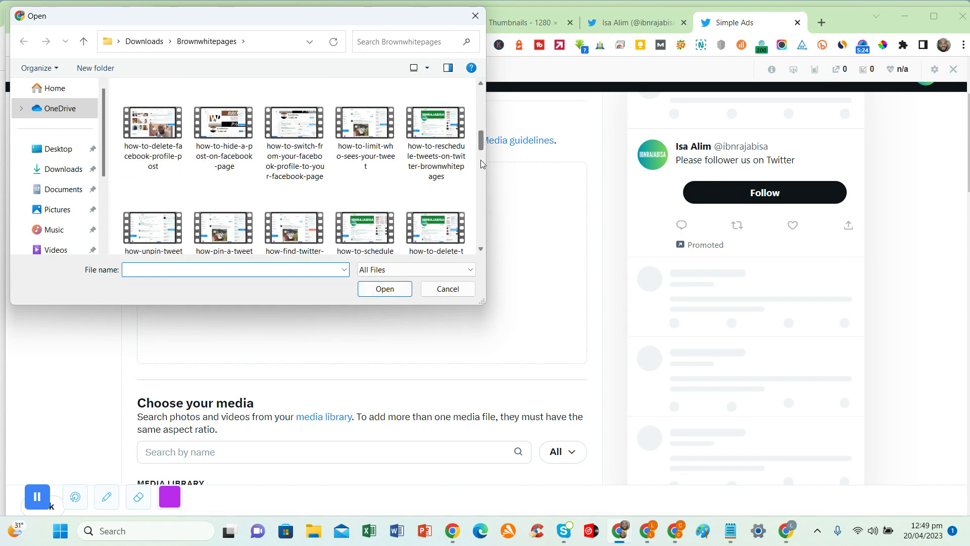
click(223, 216)
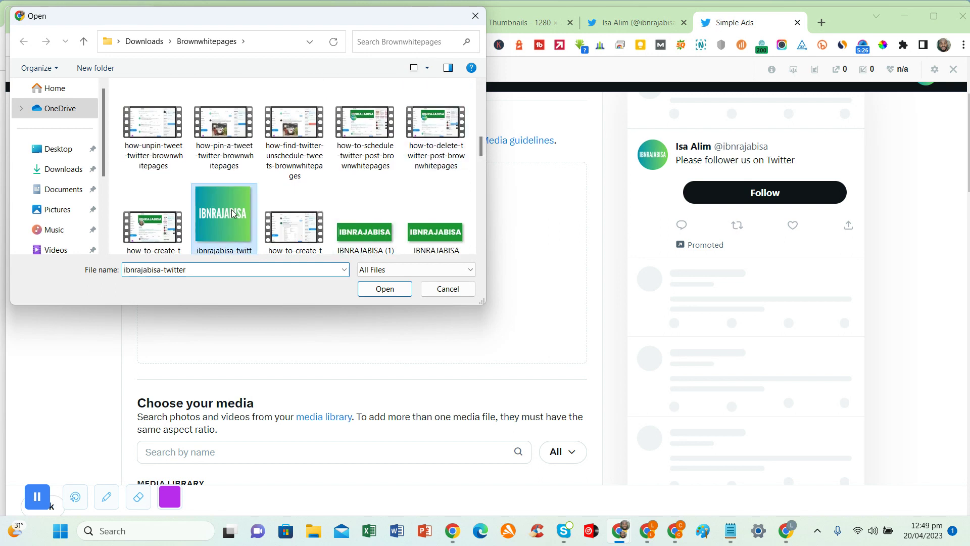
click(374, 292)
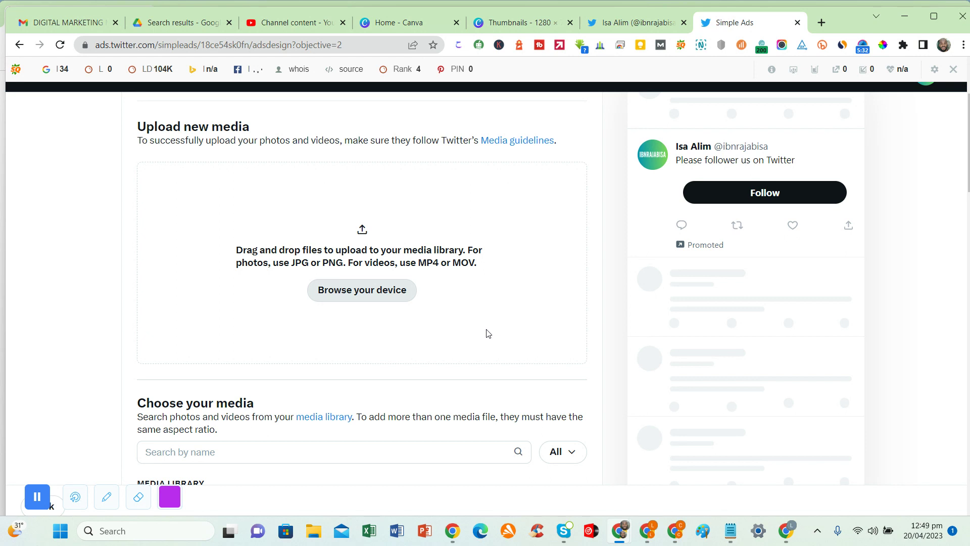
scroll(398, 356, down, 3)
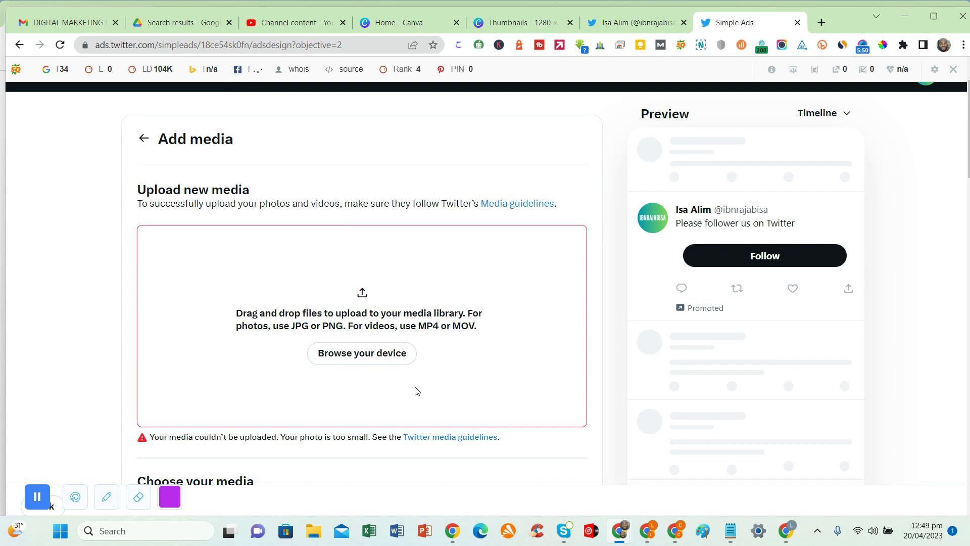
Step: Attach 1500x500.png from the media library as the ad image
scroll(417, 391, down, 1)
scroll(422, 372, down, 5)
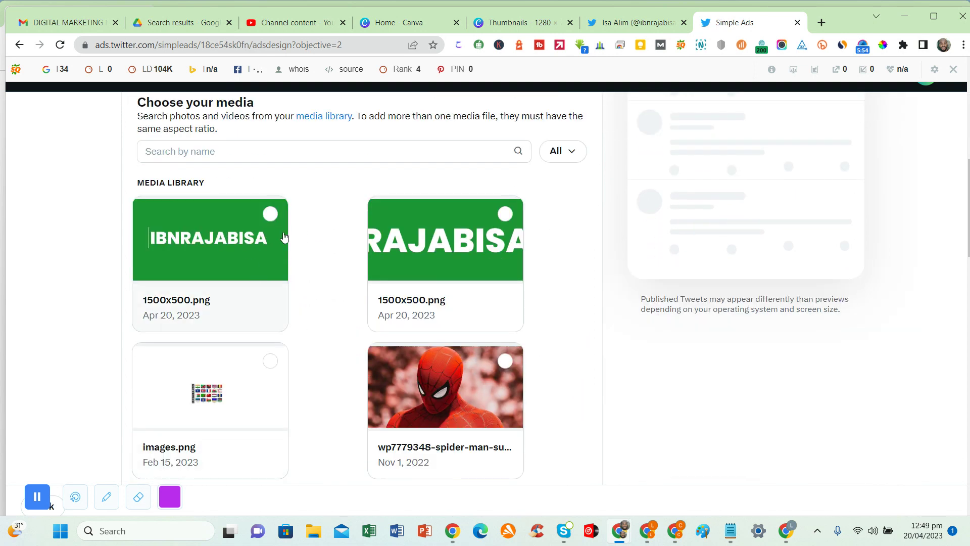
click(269, 217)
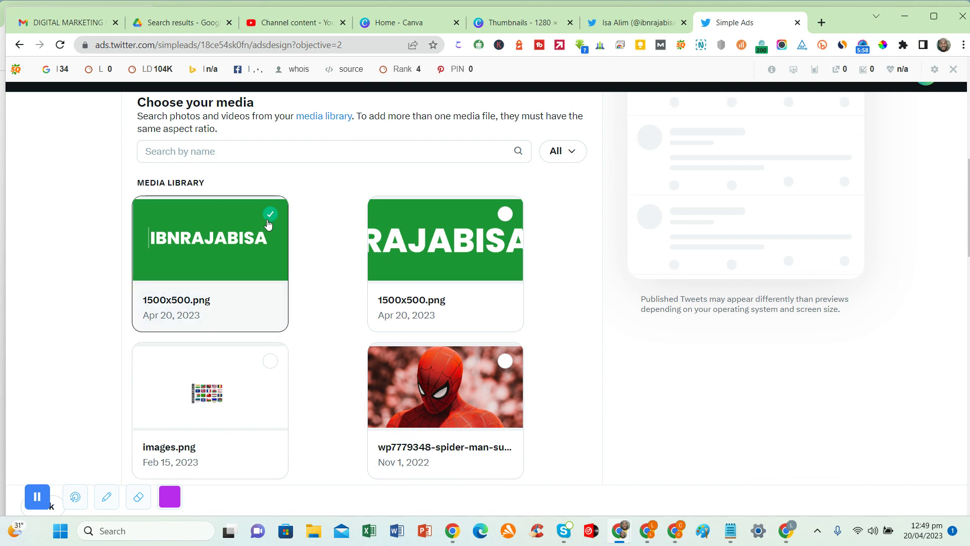
scroll(399, 331, down, 5)
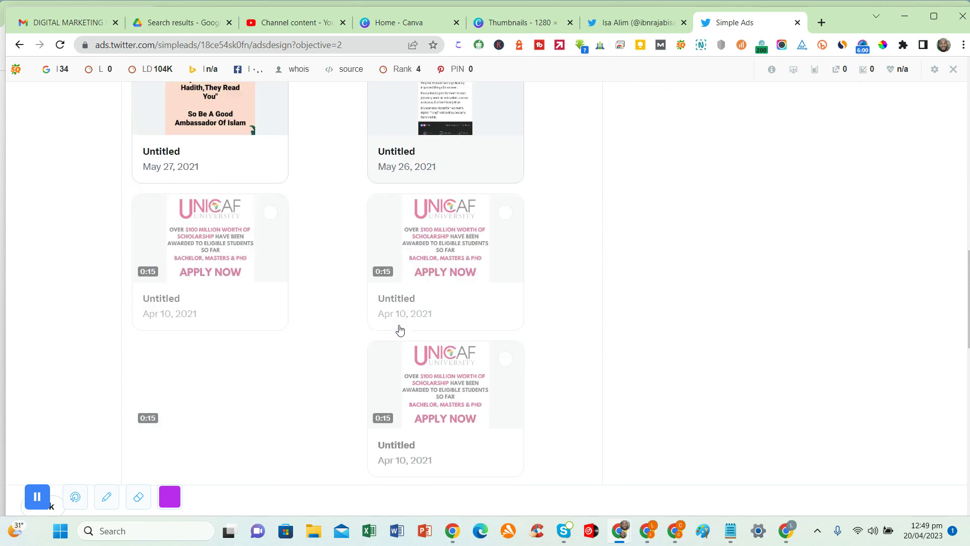
scroll(786, 382, up, 10)
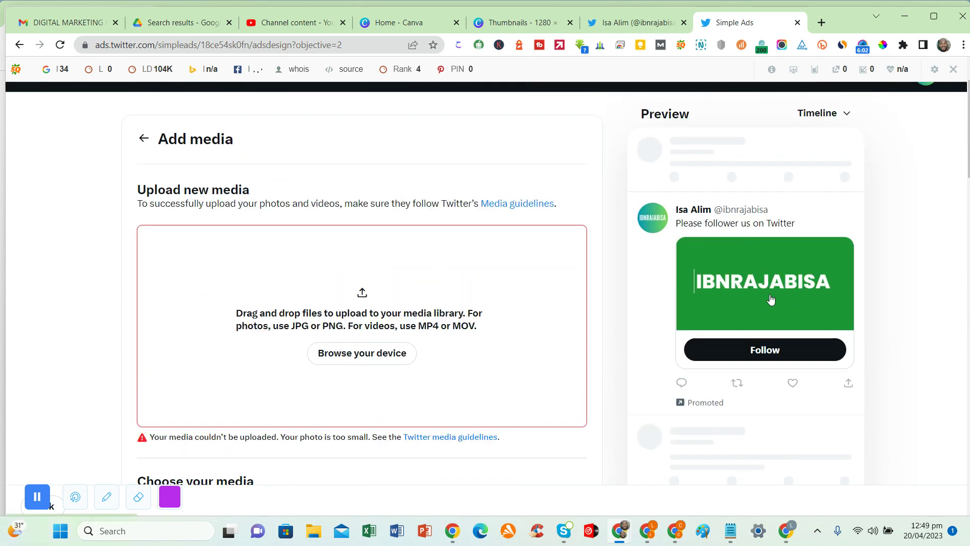
scroll(554, 338, down, 10)
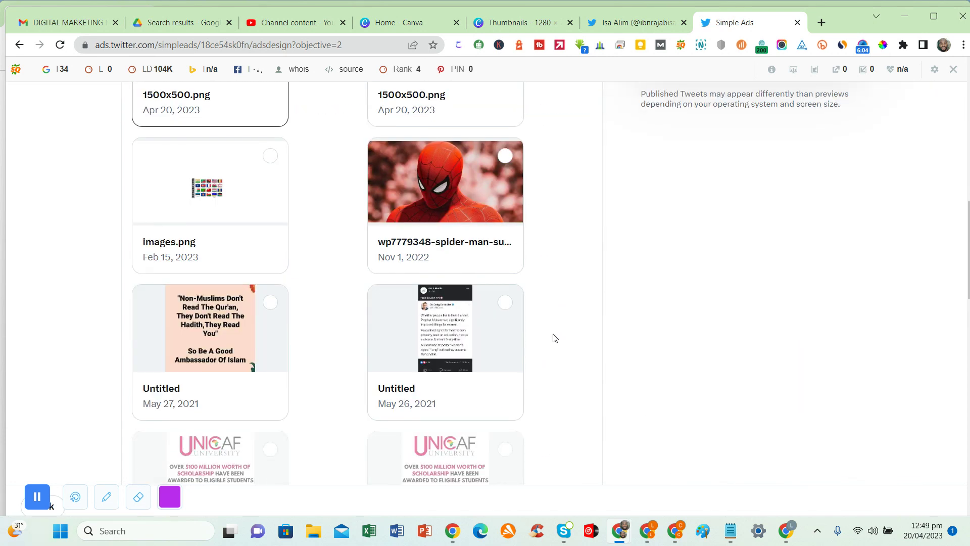
scroll(553, 339, down, 10)
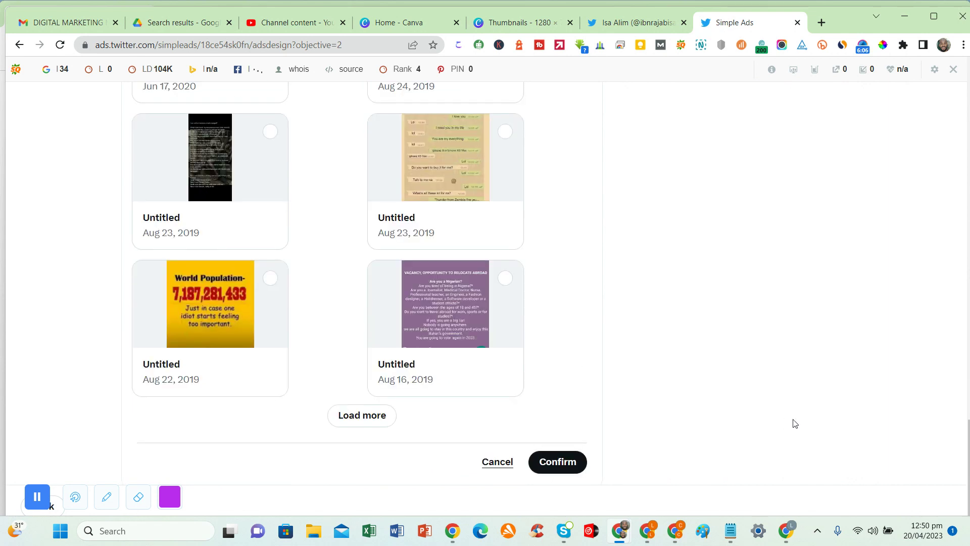
click(540, 471)
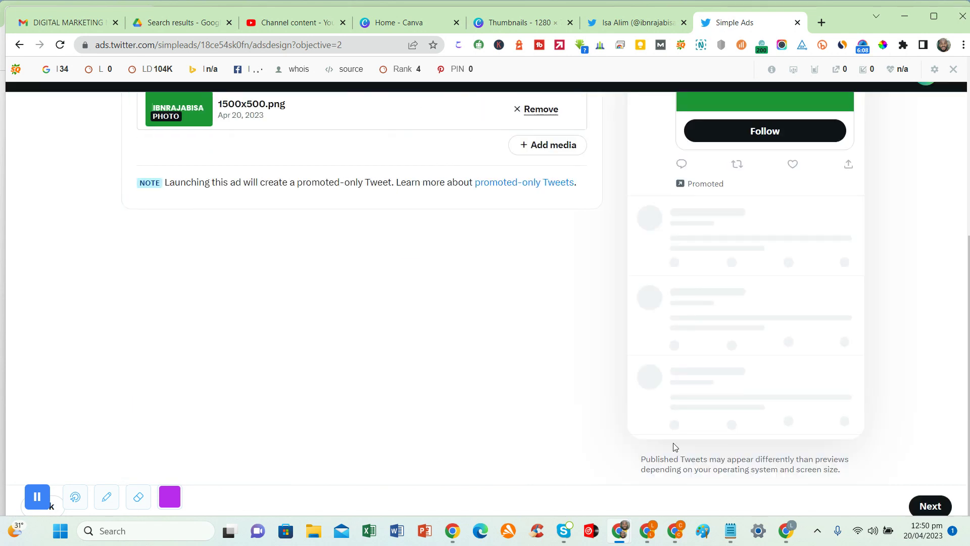
scroll(475, 348, up, 4)
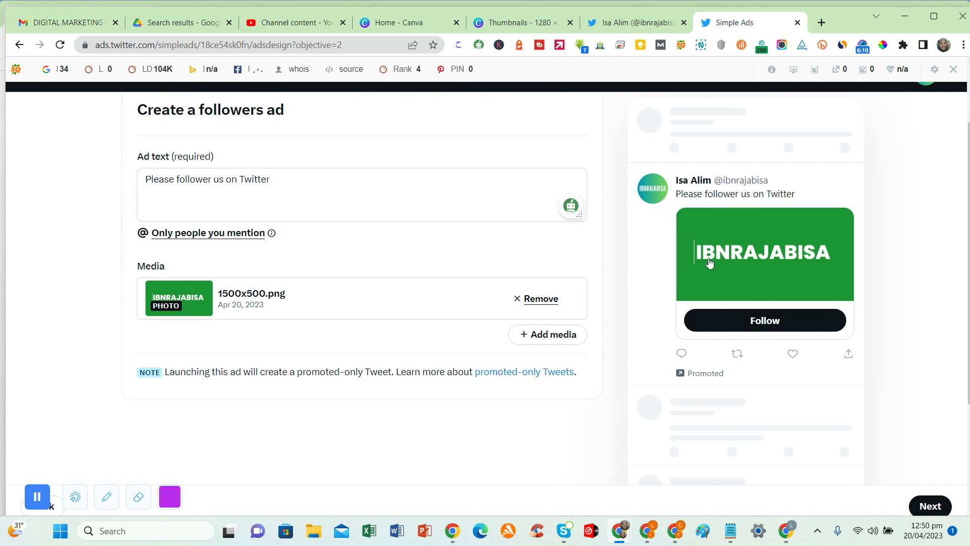
click(931, 507)
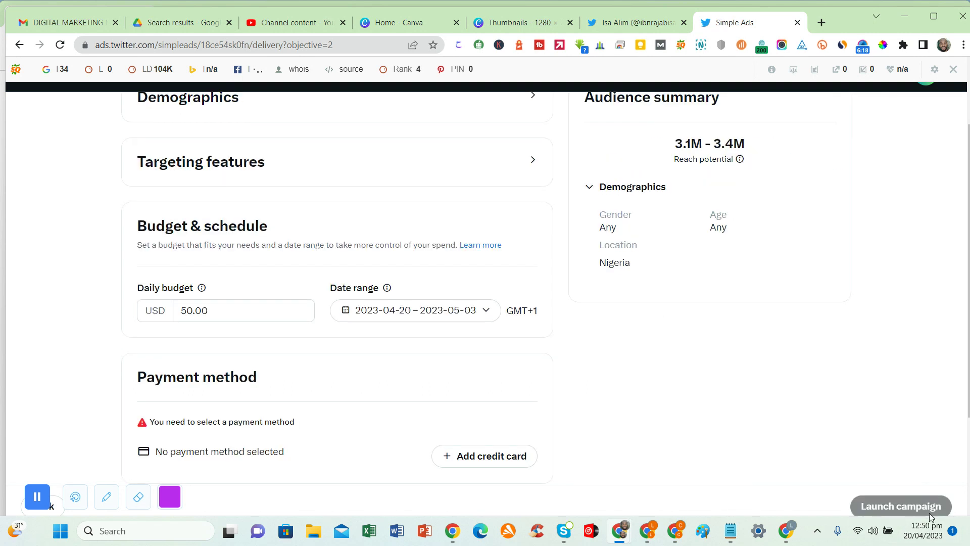
Step: Set demographics to any gender with an age range of 18 and up
scroll(303, 195, up, 2)
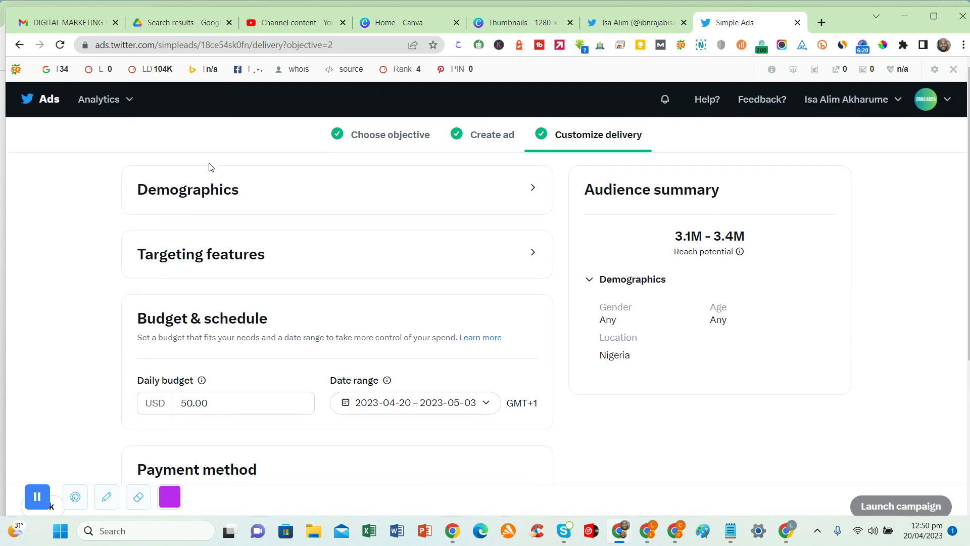
click(220, 192)
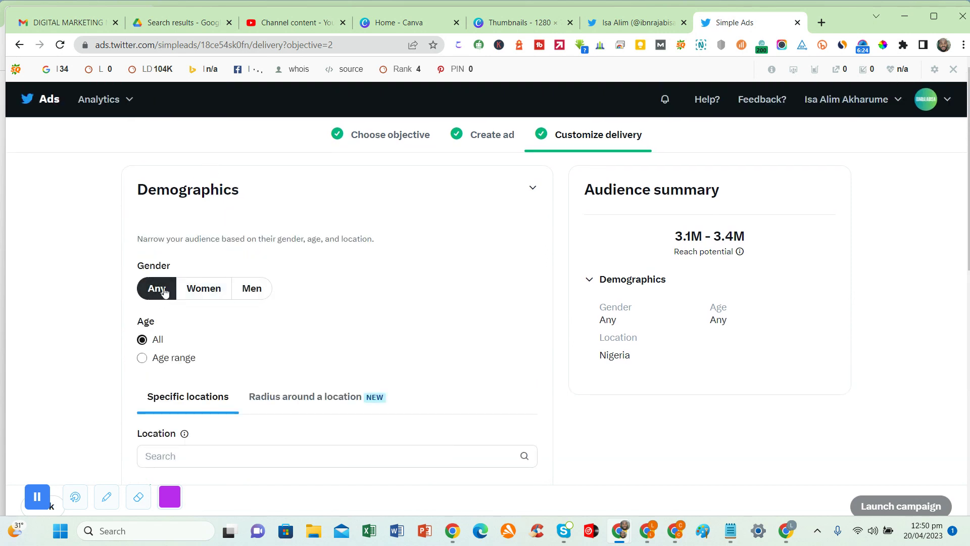
click(203, 293)
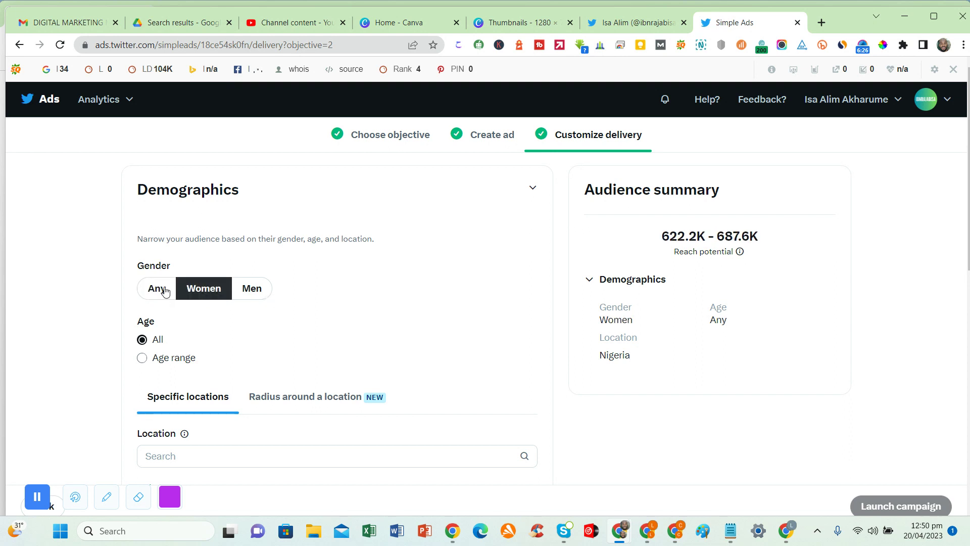
click(246, 296)
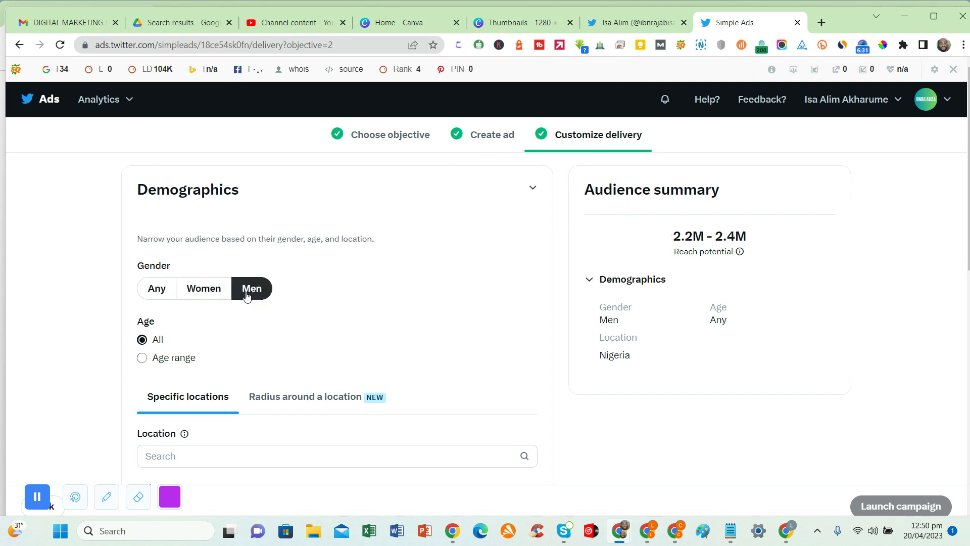
click(156, 289)
scroll(167, 297, down, 3)
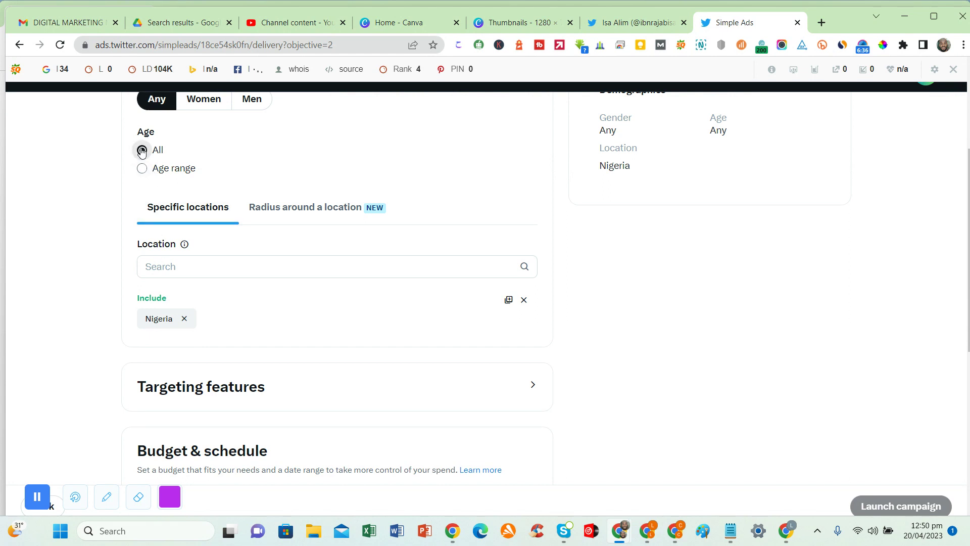
click(142, 170)
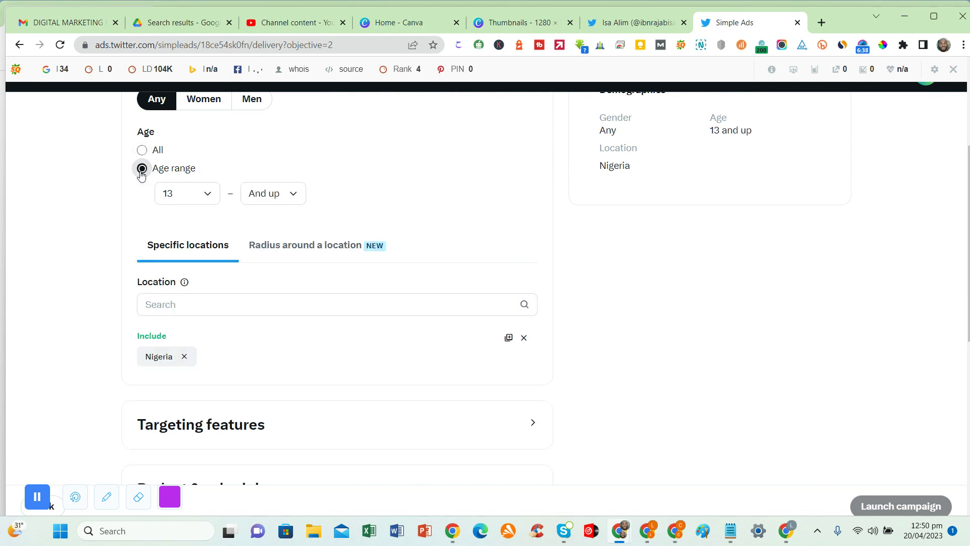
click(177, 197)
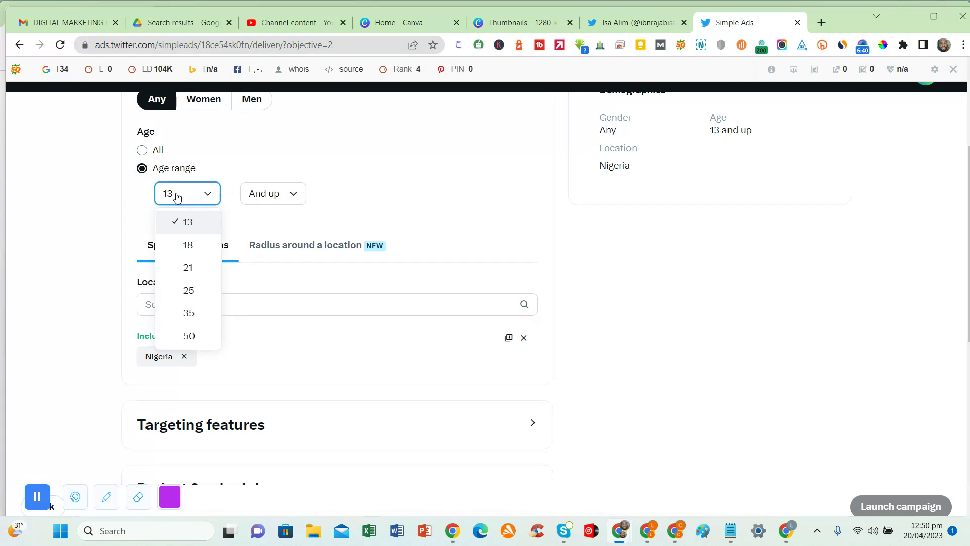
click(197, 246)
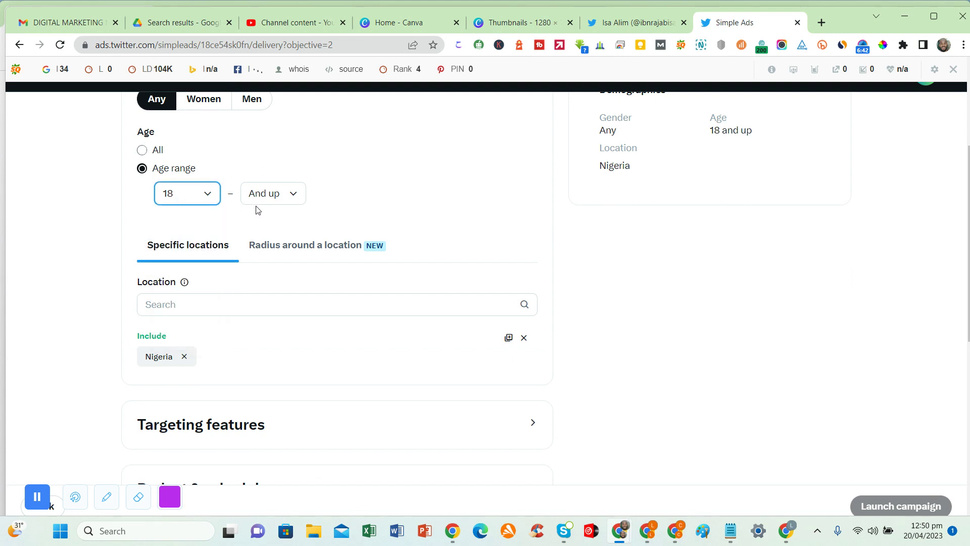
scroll(255, 210, down, 2)
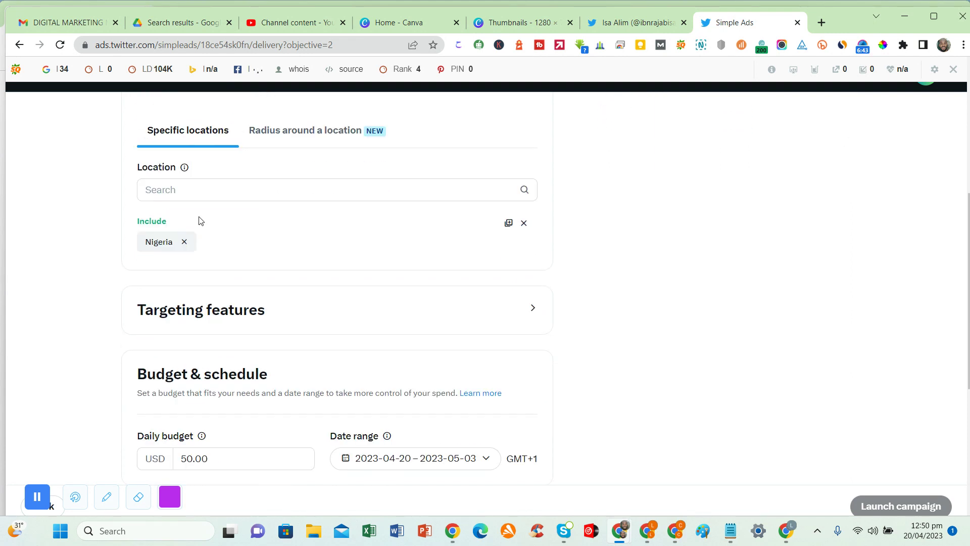
Step: Search 'united' and add United States of America, United Kingdom and United Arab Emirates as locations
scroll(199, 221, down, 1)
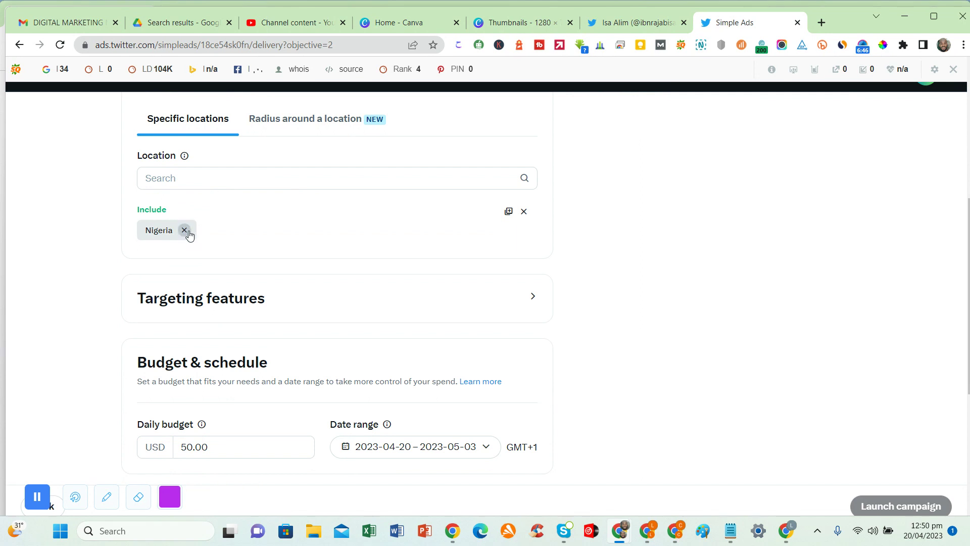
click(177, 178)
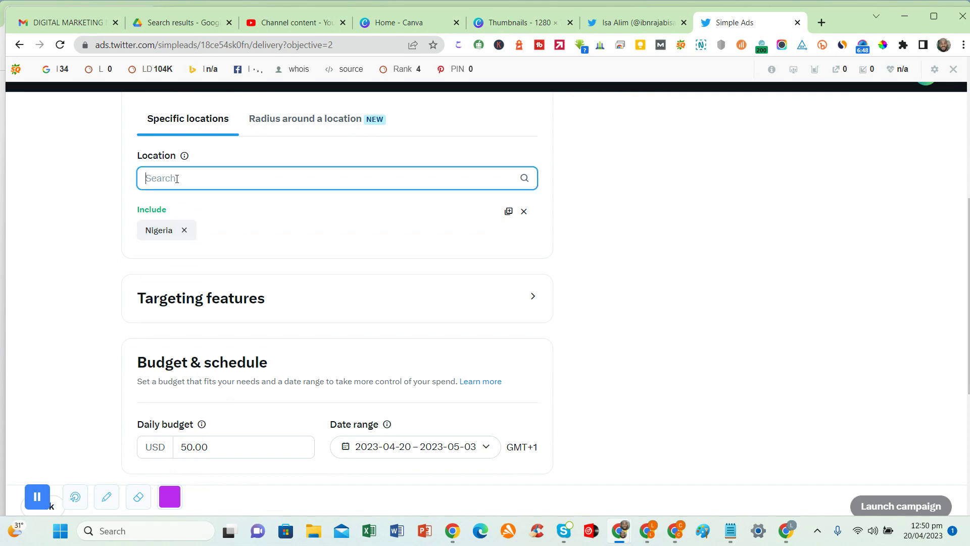
text(united)
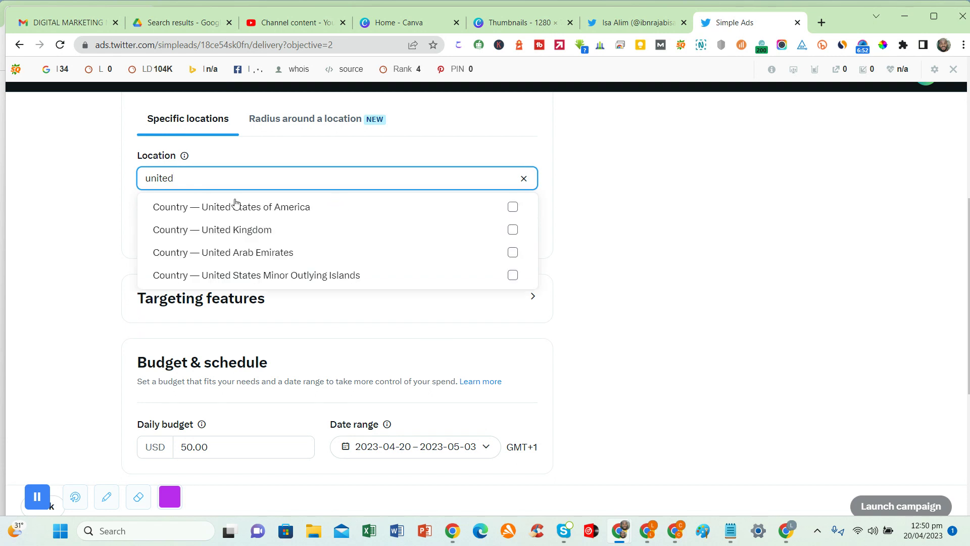
click(513, 207)
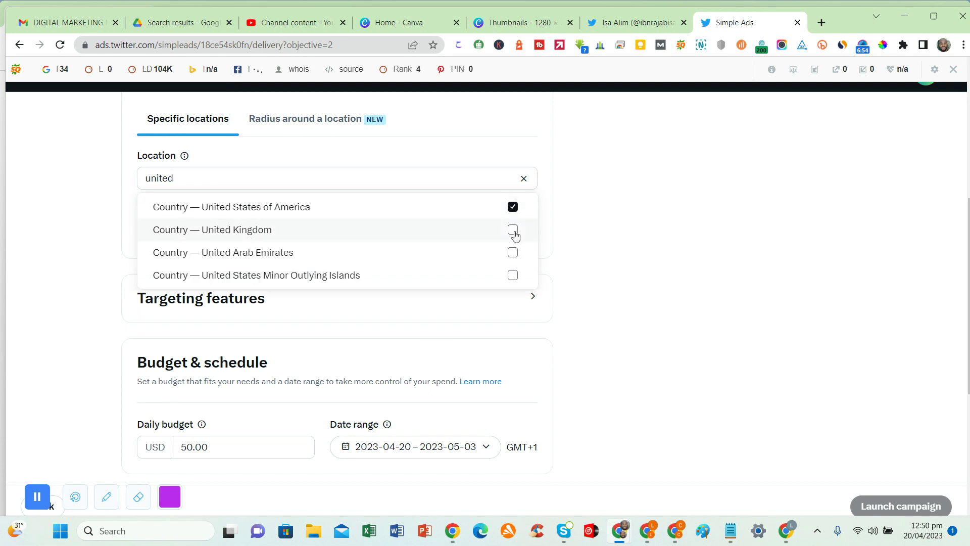
click(513, 230)
click(512, 253)
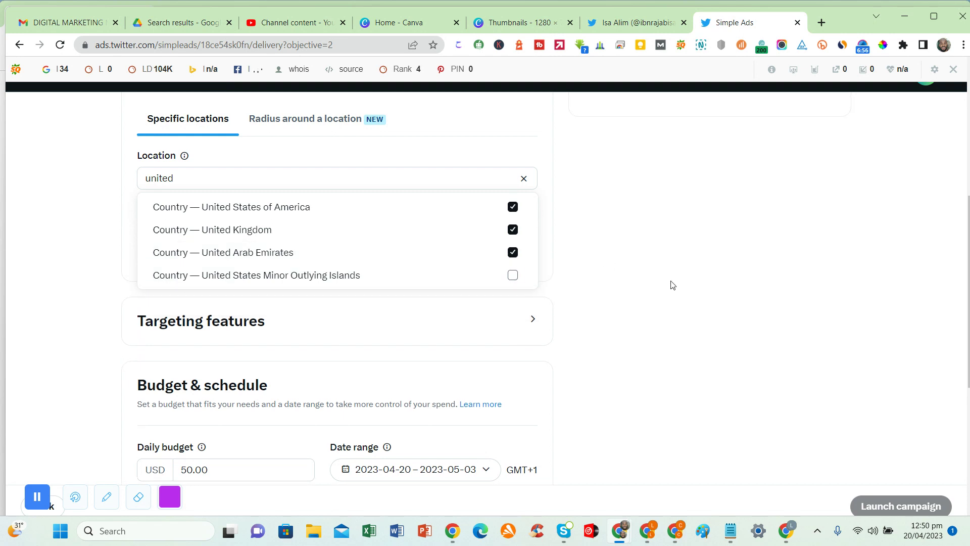
click(672, 285)
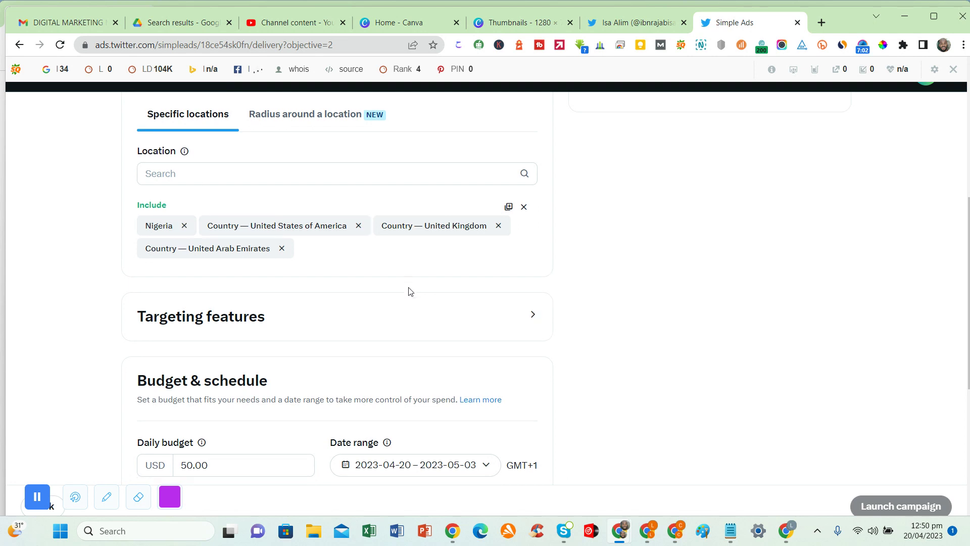
scroll(408, 288, down, 2)
Step: Add 'digital Marketing' as a targeting keyword
click(246, 202)
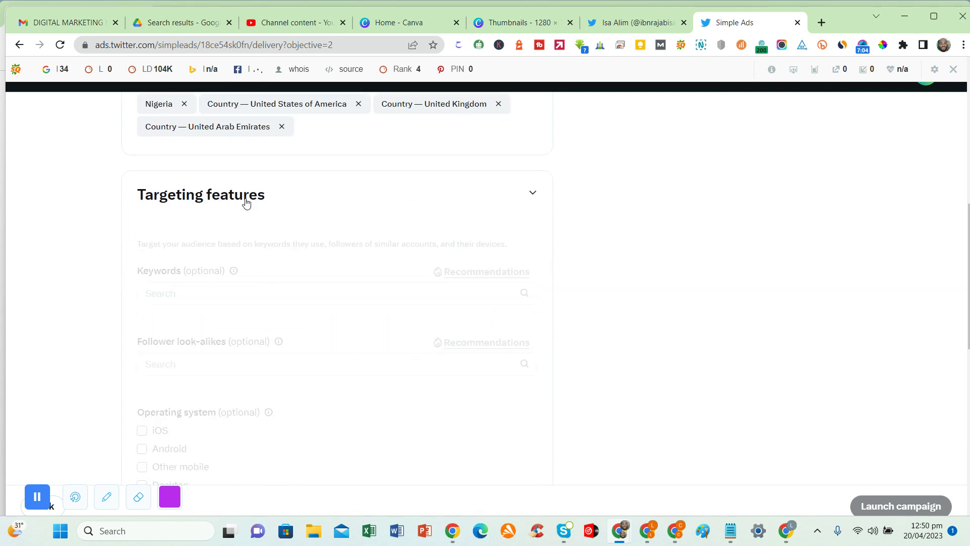
click(242, 297)
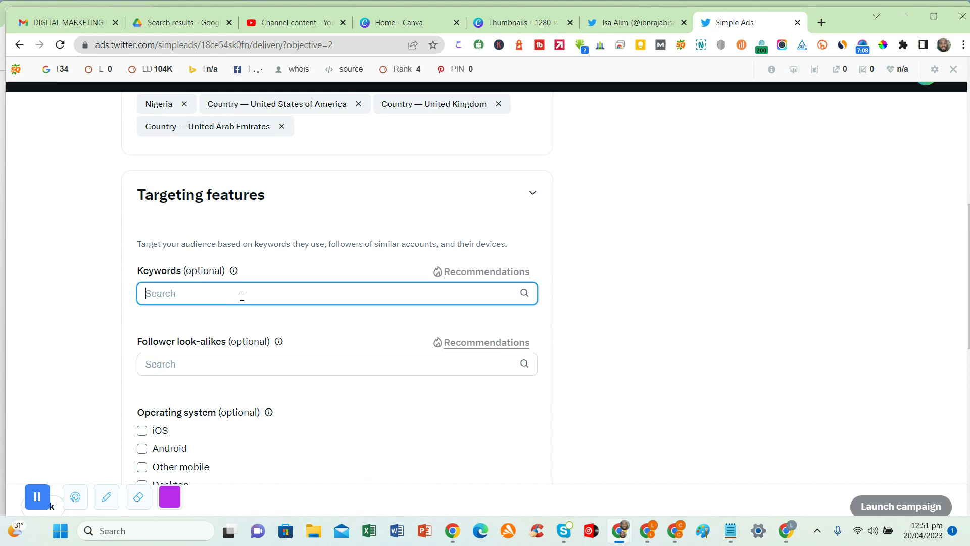
text(digita)
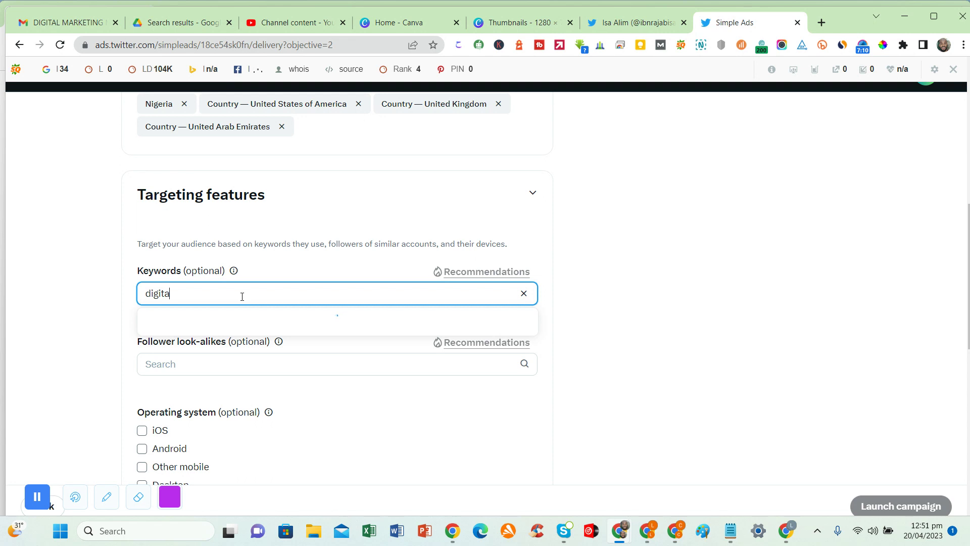
text(l )
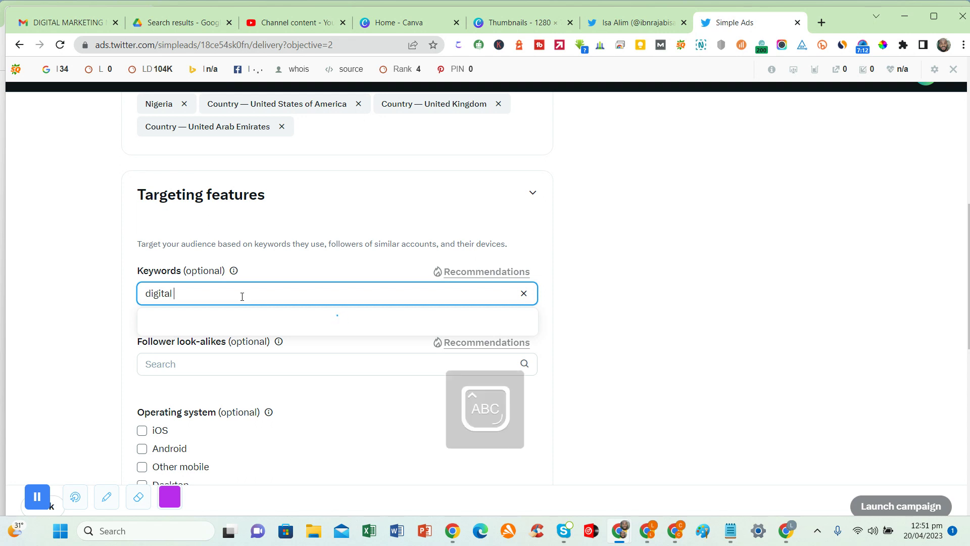
text(Marketing)
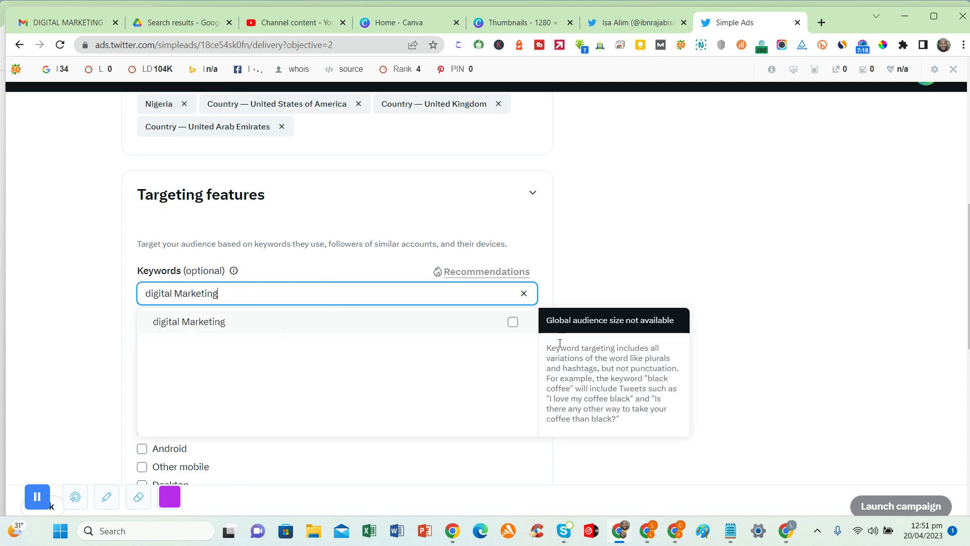
click(512, 322)
Step: Add 'social media marketing' to the included keywords
drag(358, 293, 92, 301)
text(scoaiul)
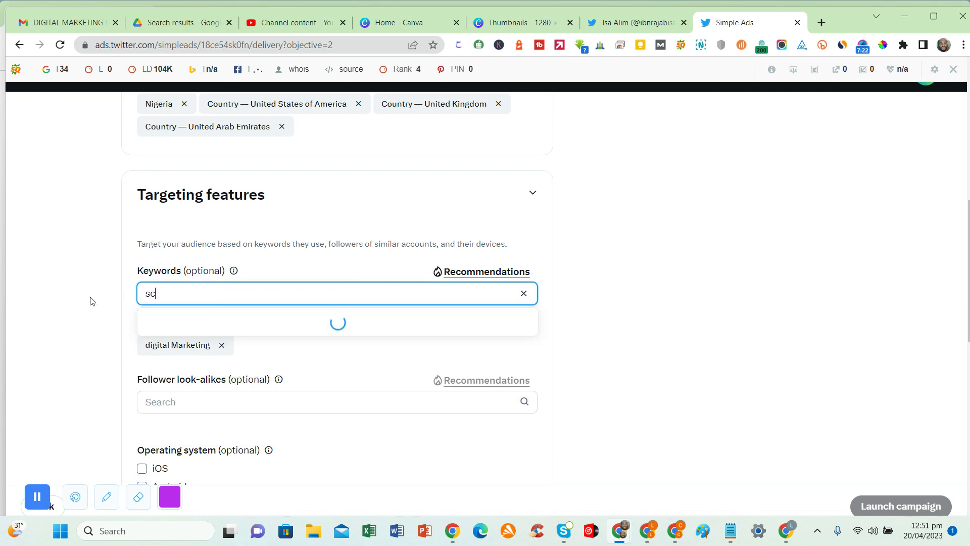
key(BackSpace)
key(BackSpace)
key(BackSpace)
key(BackSpace)
text(oc)
key(BackSpace)
text(ocail media marketing)
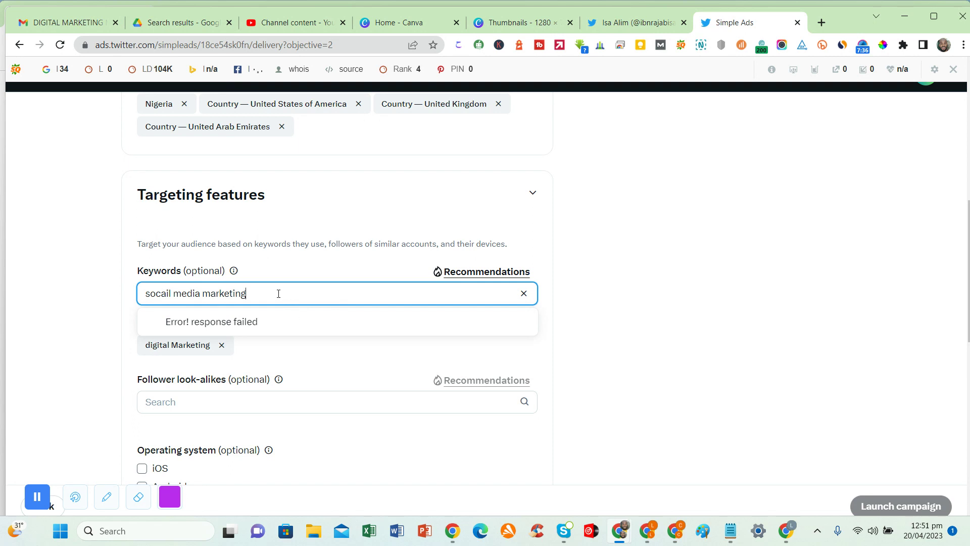
double_click(205, 289)
key(BackSpace)
key(BackSpace)
key(BackSpace)
key(BackSpace)
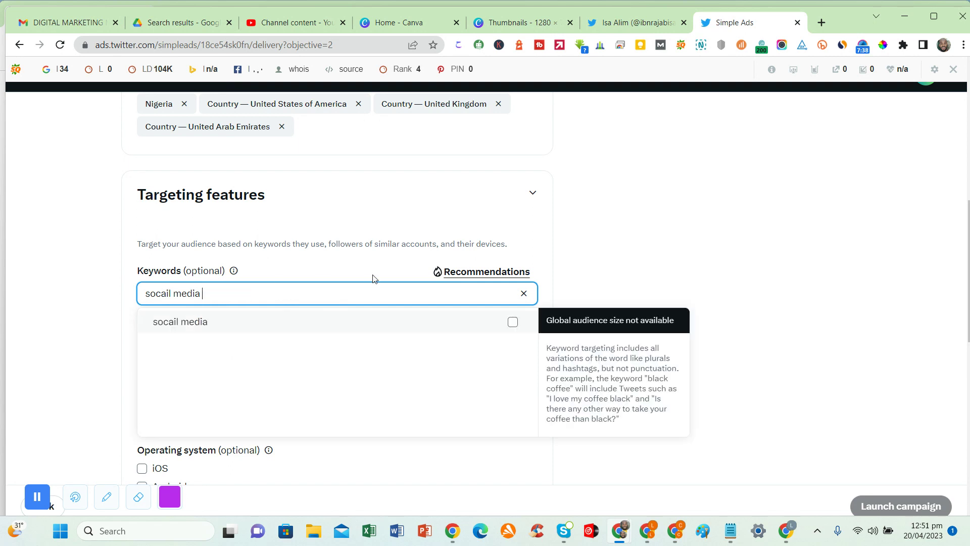
key(BackSpace)
key(BackSpace)
key(BackSpace)
key(BackSpace)
key(BackSpace)
key(BackSpace)
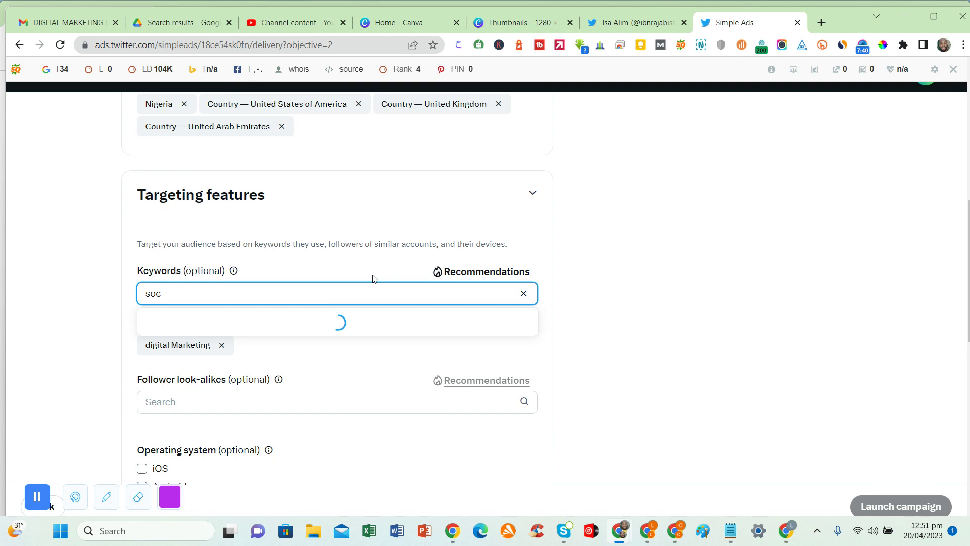
text(ial media marketing)
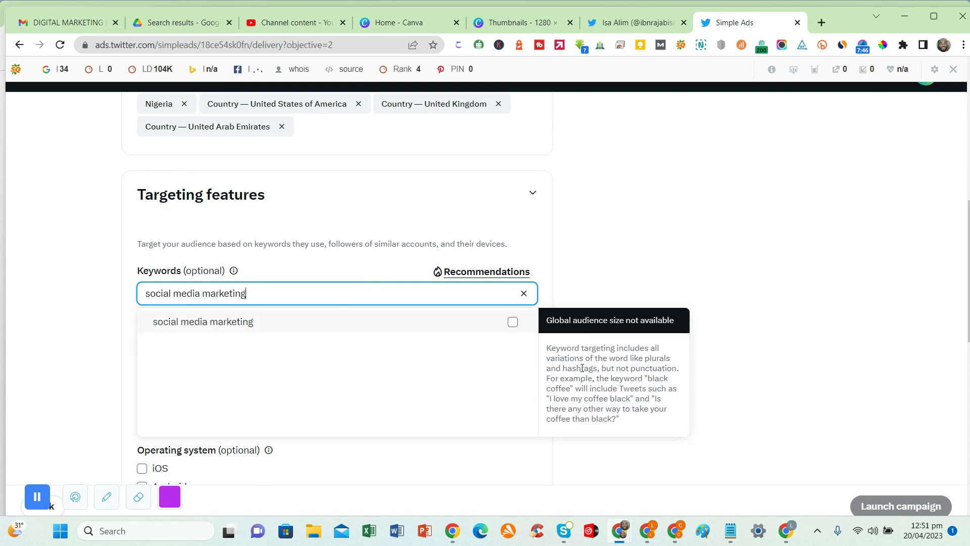
click(513, 324)
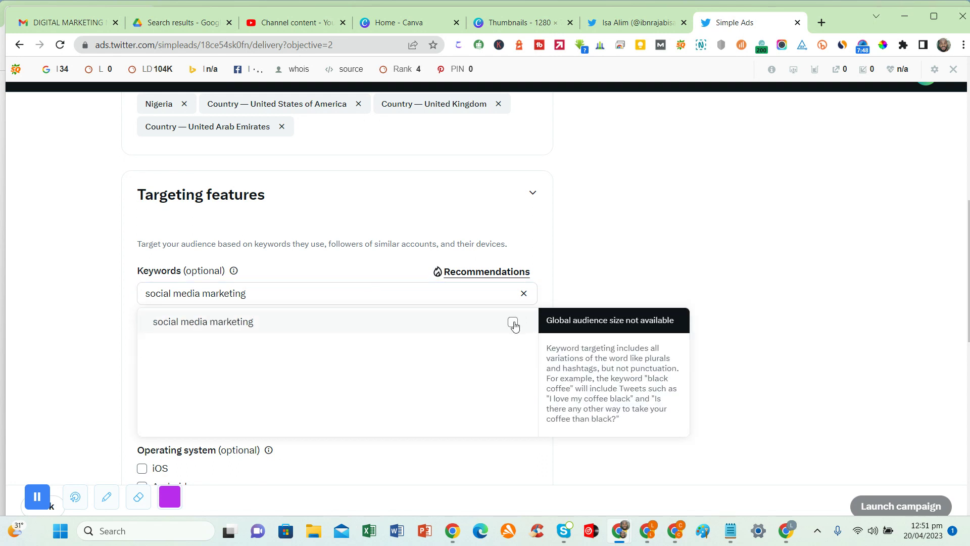
click(702, 266)
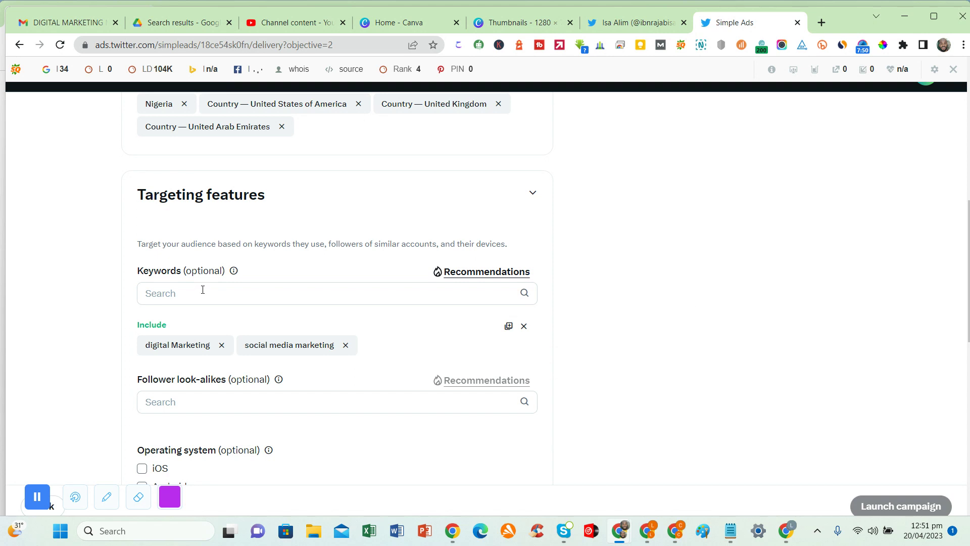
scroll(204, 290, down, 3)
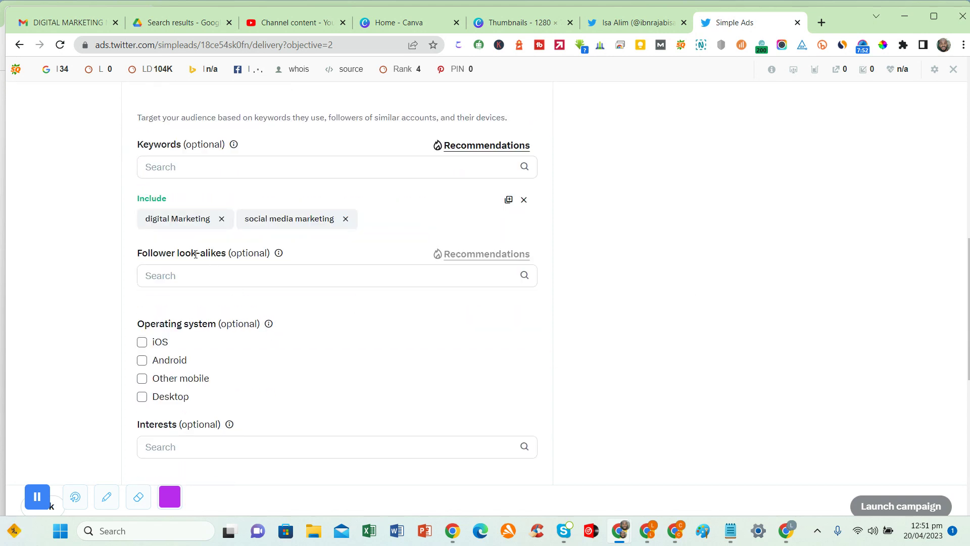
scroll(206, 254, down, 3)
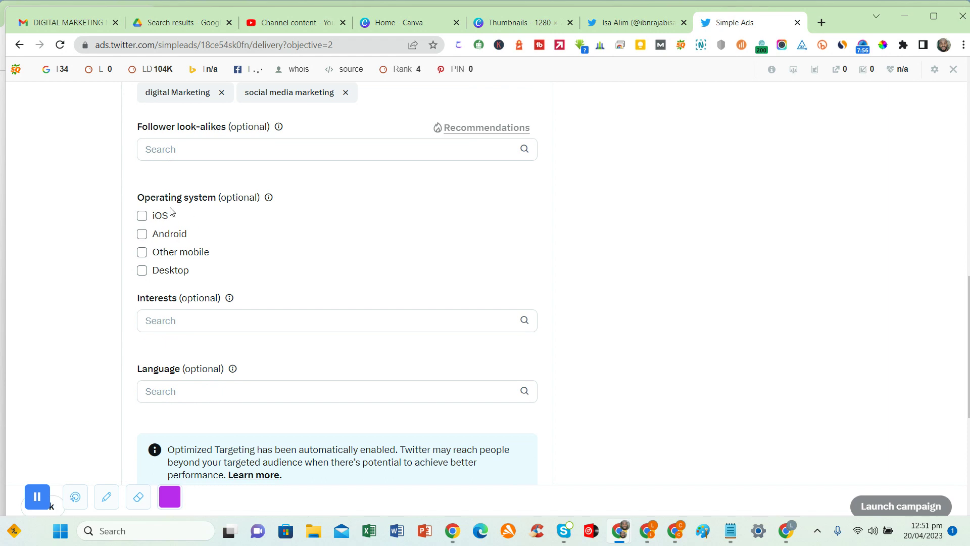
click(142, 216)
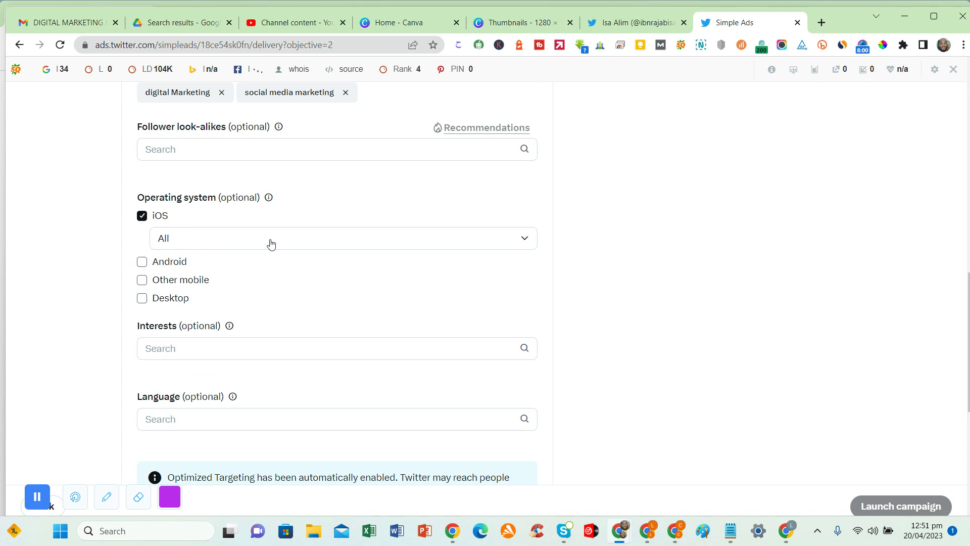
click(142, 216)
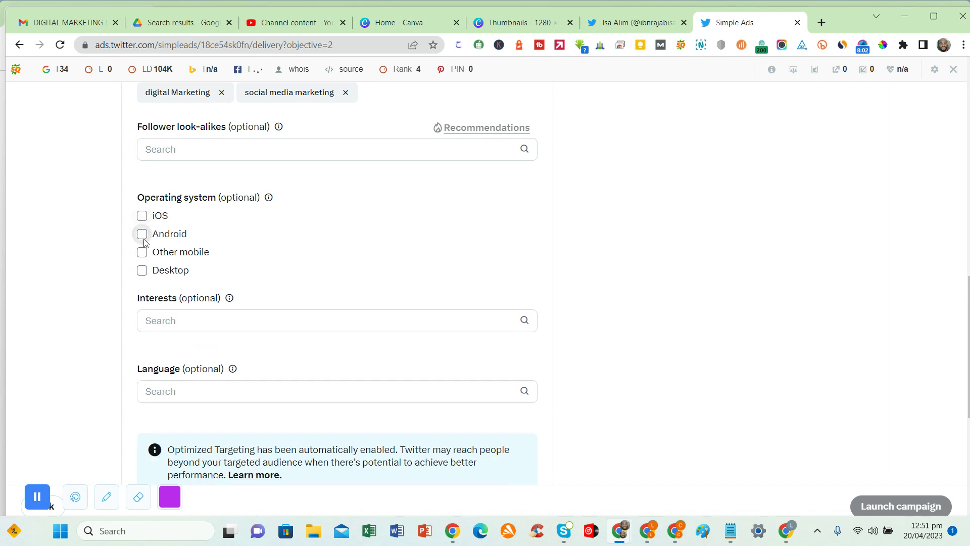
click(142, 235)
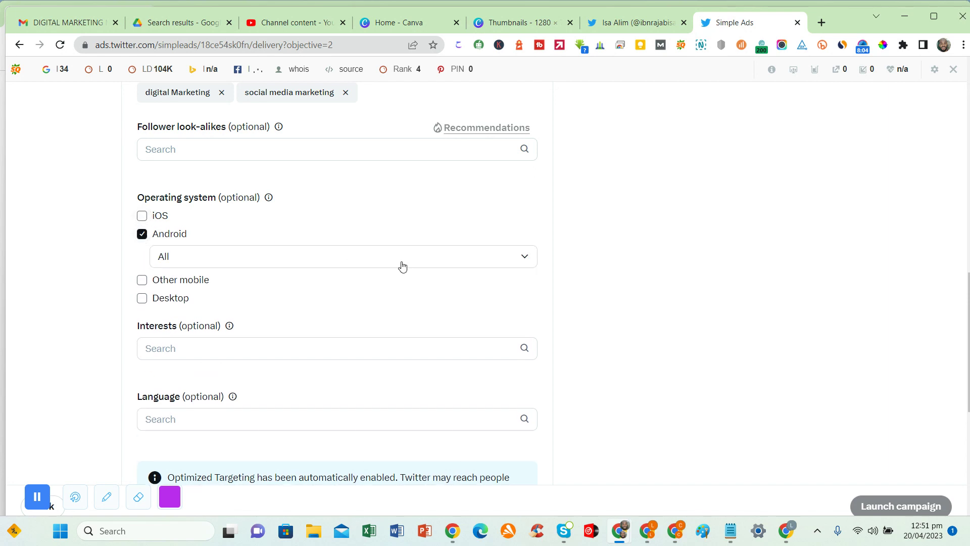
click(142, 234)
scroll(283, 254, down, 5)
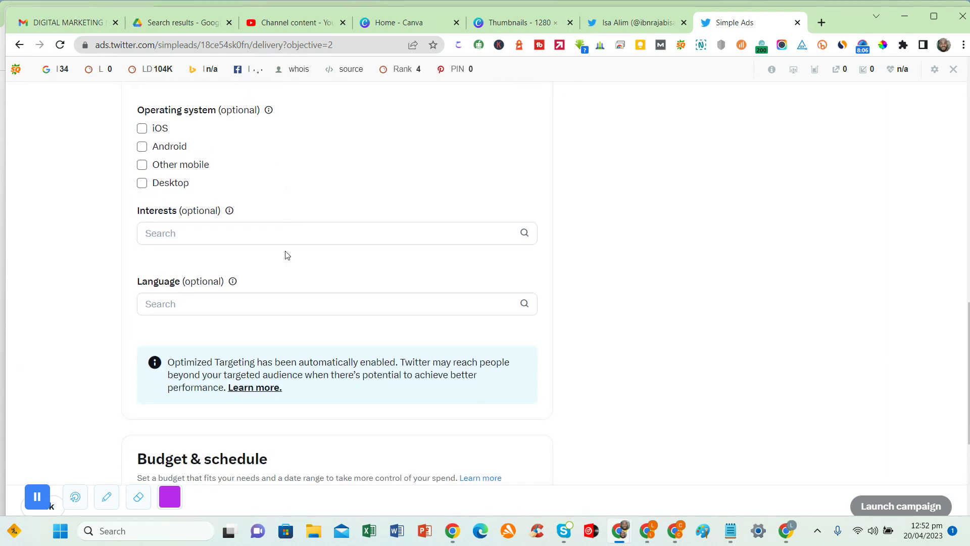
scroll(247, 168, down, 2)
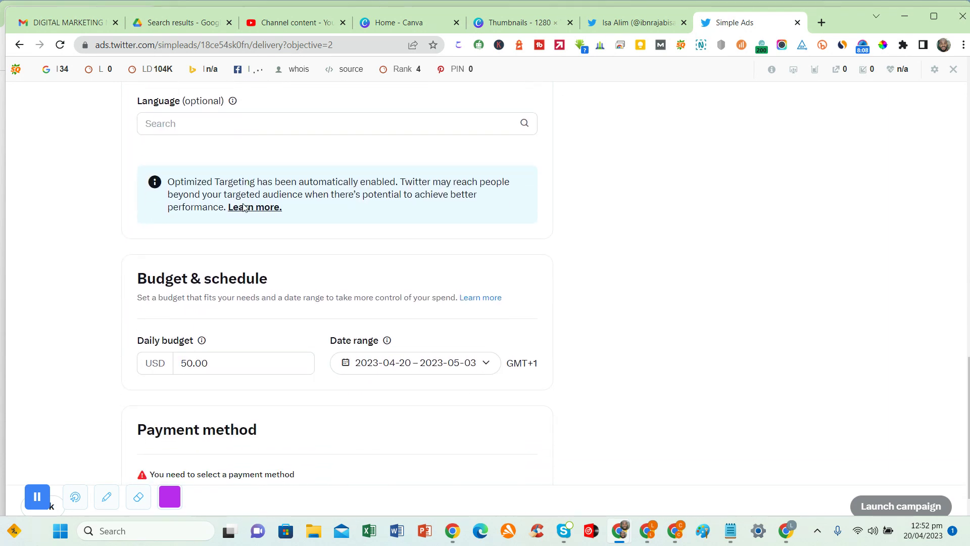
Step: Change the daily budget amount to USD 1.00
click(214, 298)
key(BackSpace)
key(BackSpace)
key(BackSpace)
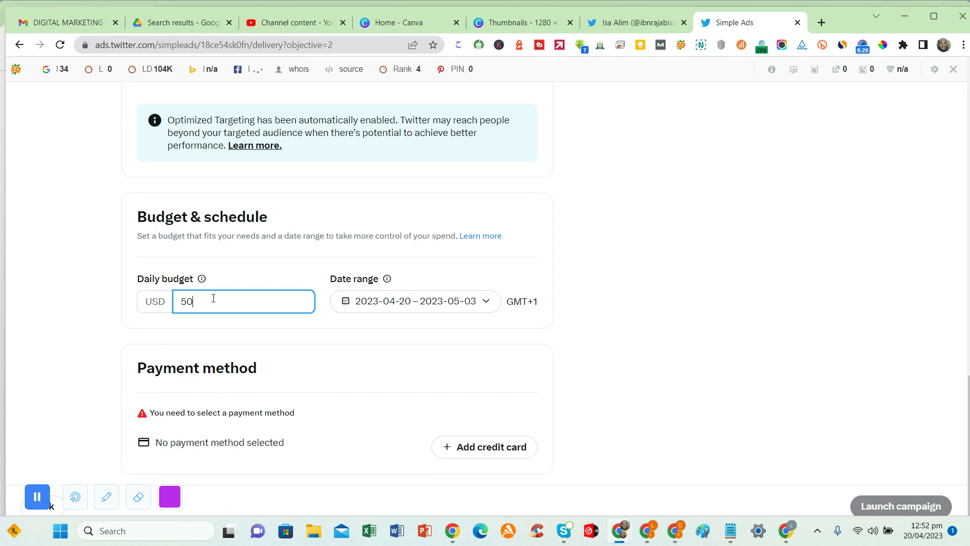
key(BackSpace)
text(1.00)
click(378, 333)
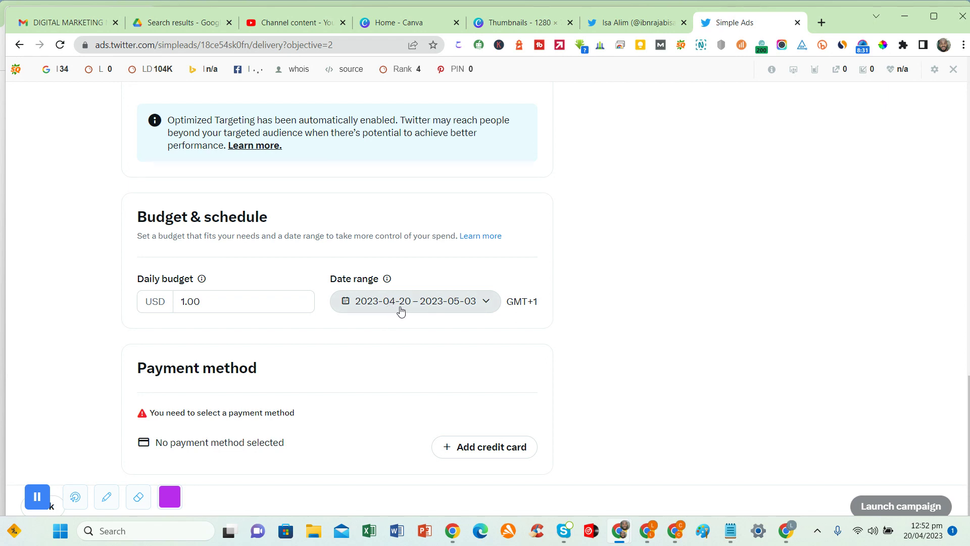
Step: Change the campaign date range to April 20 through April 30, 2023
click(437, 301)
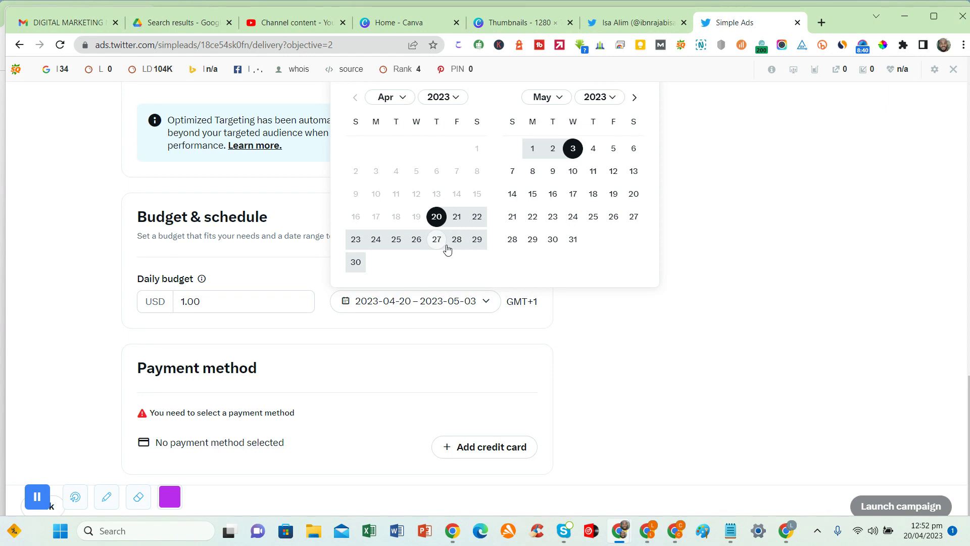
click(356, 262)
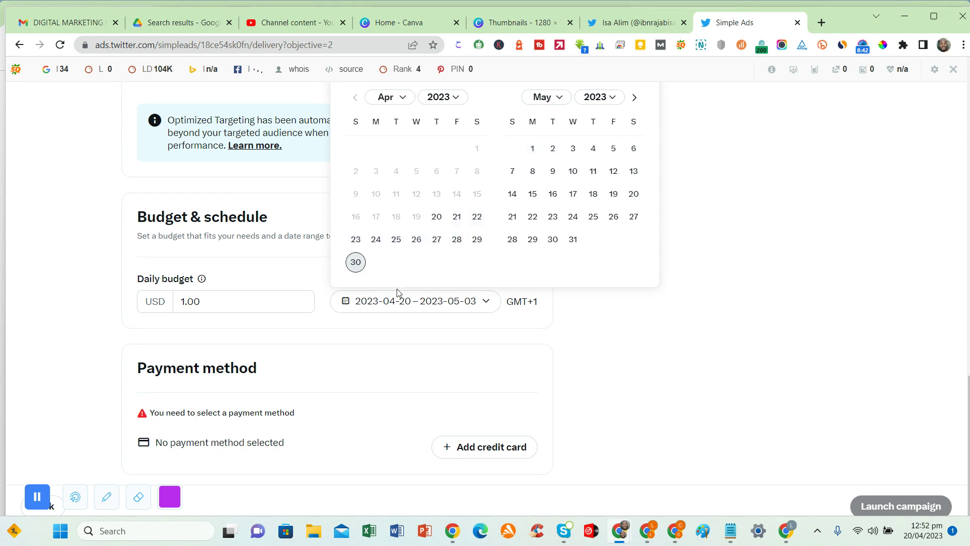
click(593, 351)
click(470, 305)
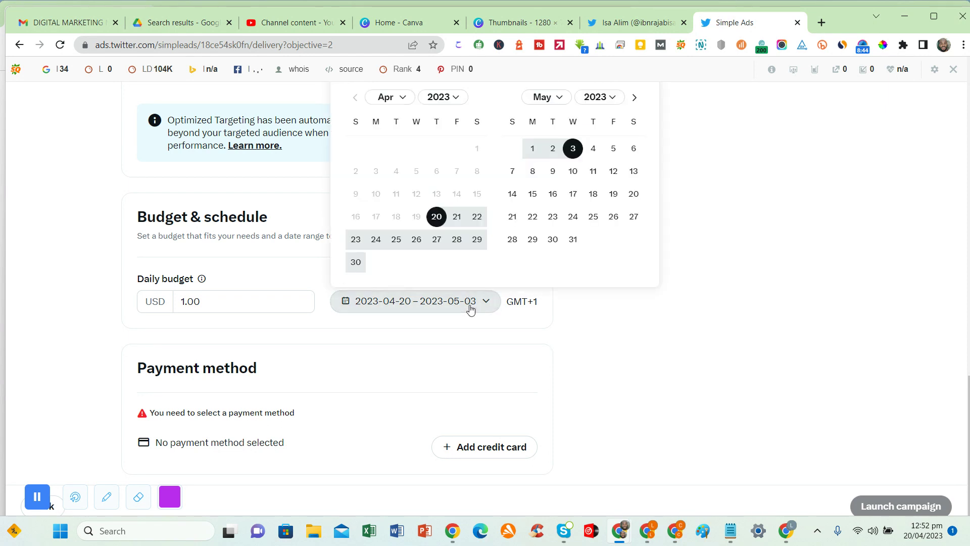
click(435, 216)
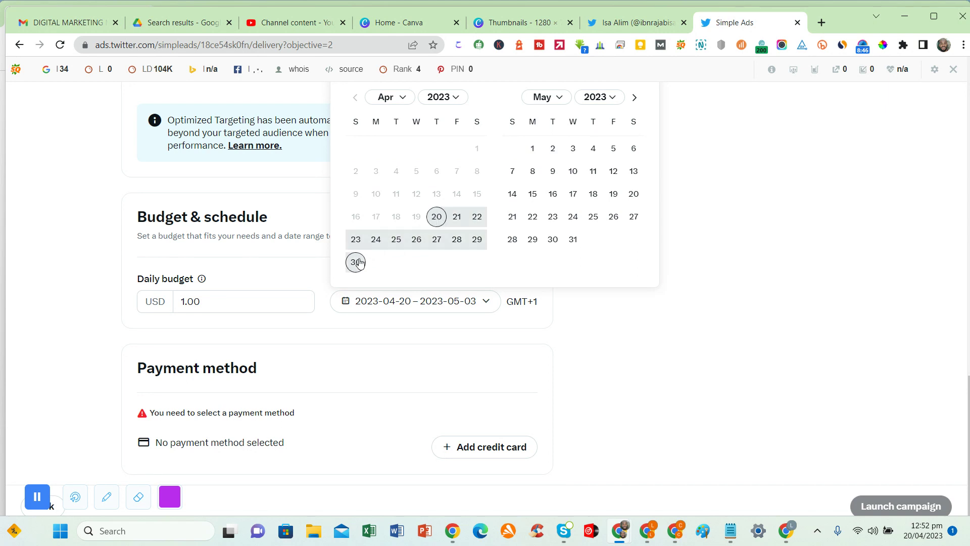
click(355, 262)
click(432, 302)
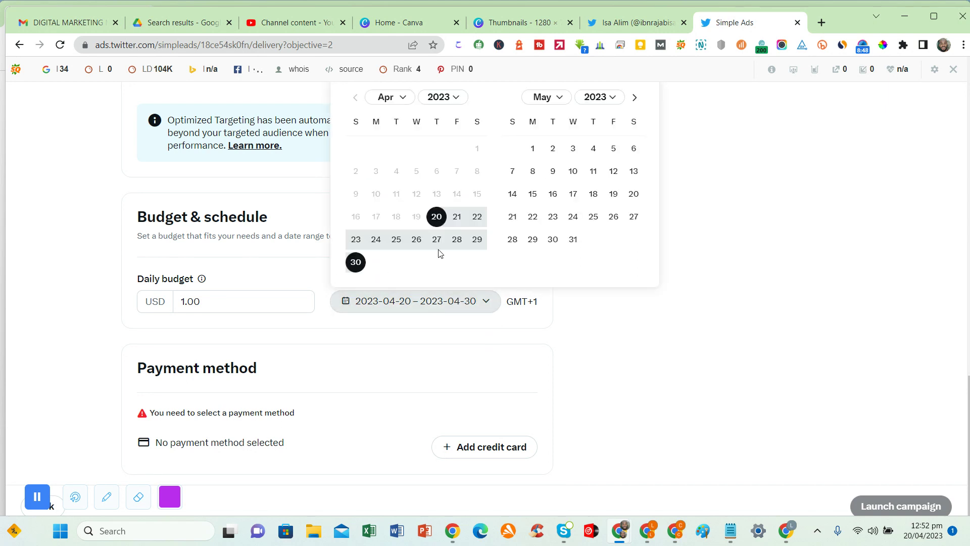
click(576, 369)
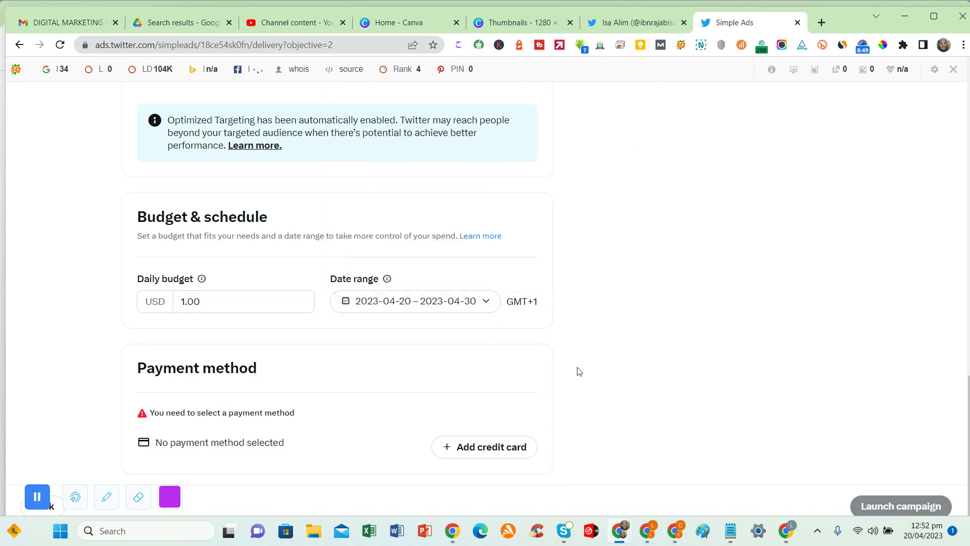
click(469, 452)
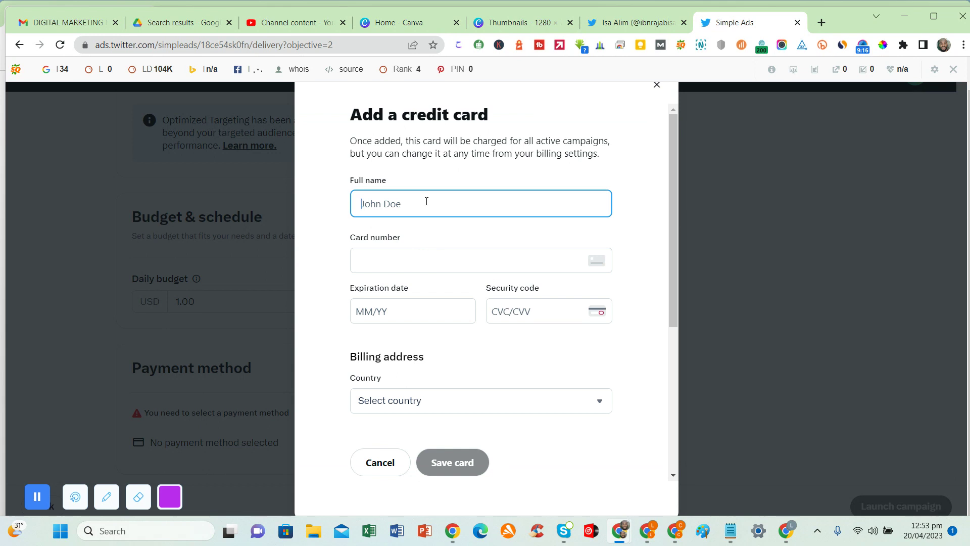
key(Caps_Lock)
text(I)
key(Caps_Lock)
text(s)
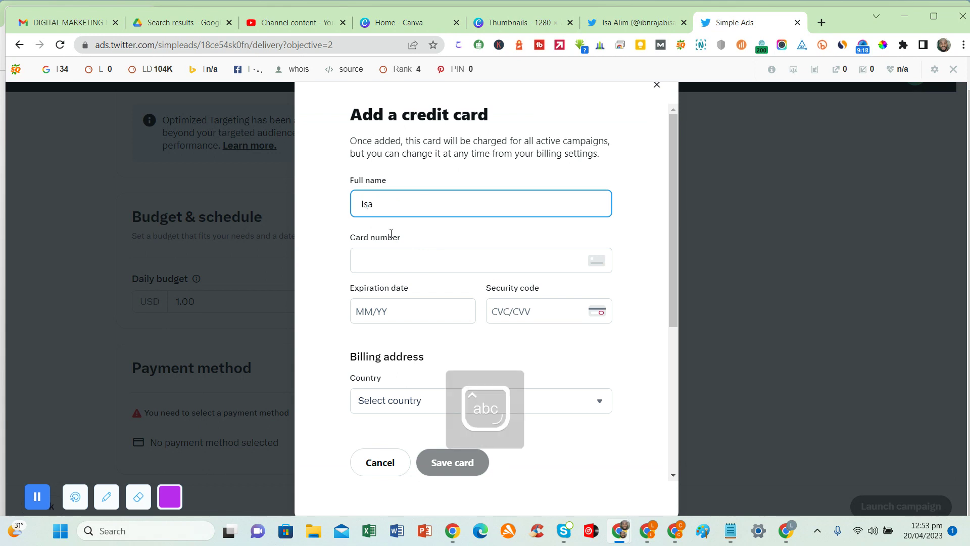
text(a)
scroll(563, 364, down, 5)
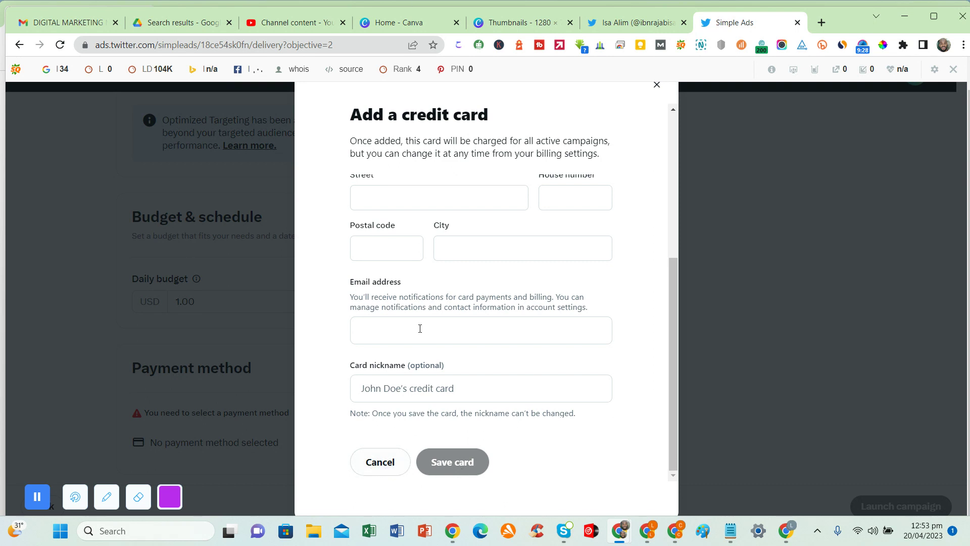
click(383, 462)
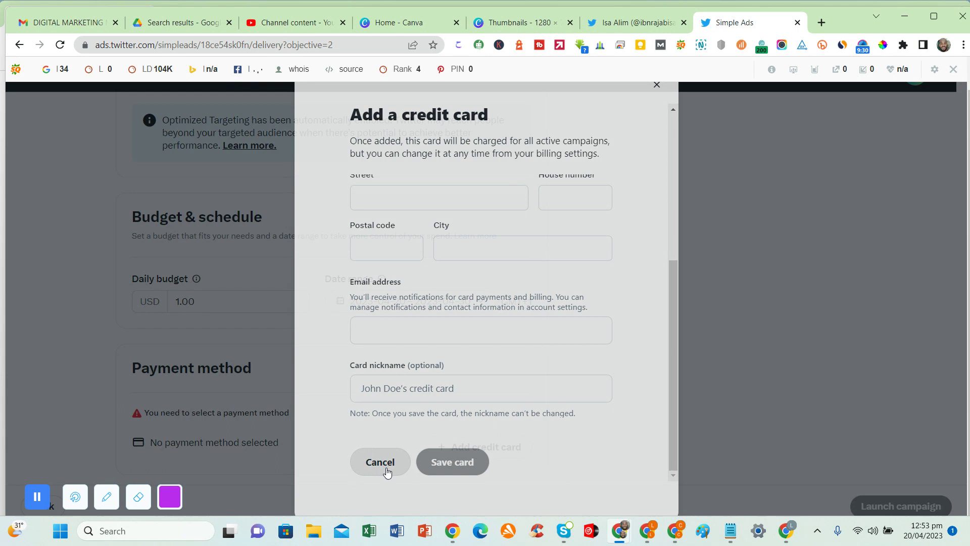
Step: Disable the SEOquake toolbar for this domain, leaving Budget & schedule in view
scroll(441, 383, down, 11)
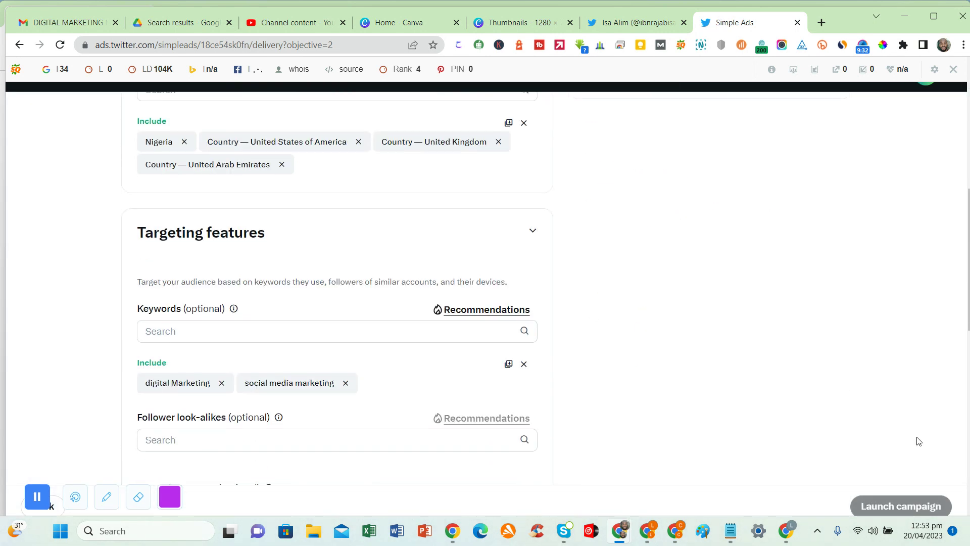
scroll(904, 509, down, 10)
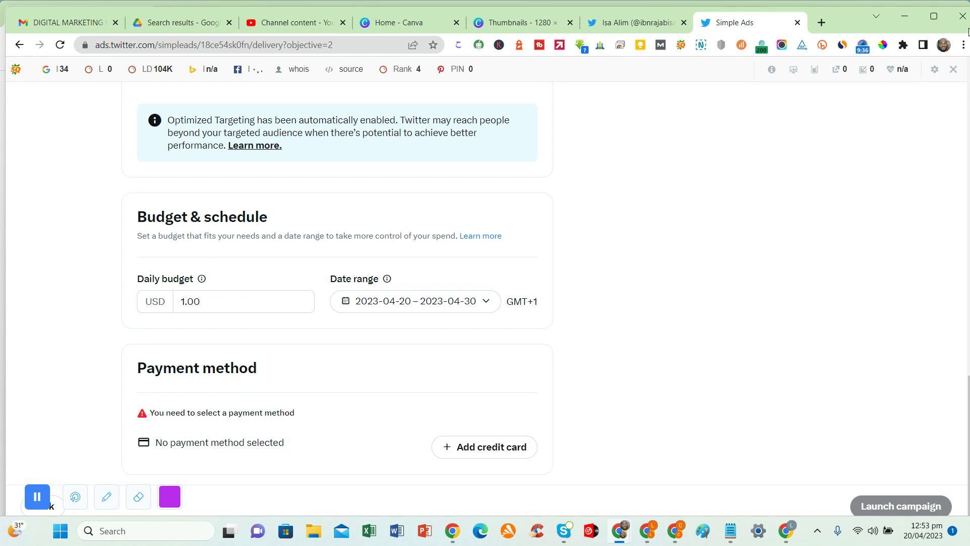
click(954, 70)
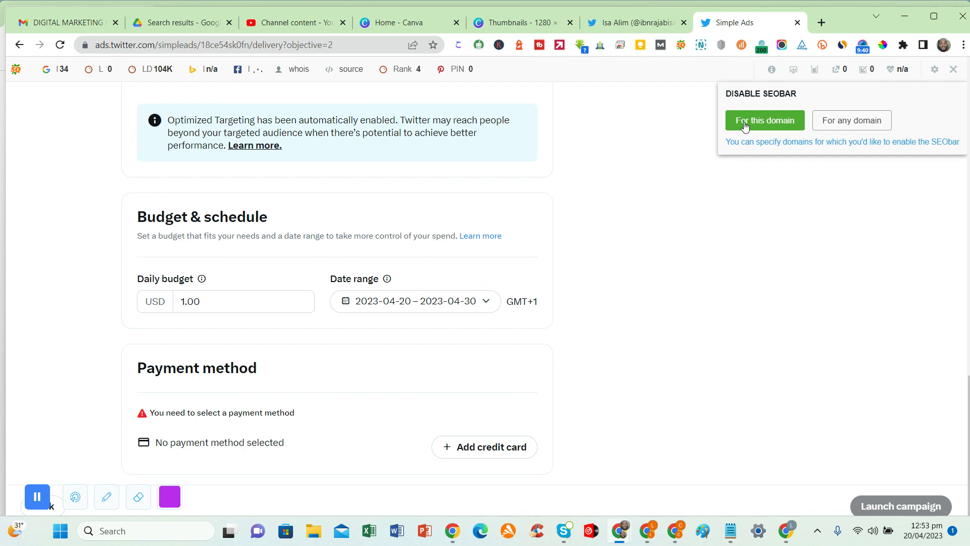
click(771, 124)
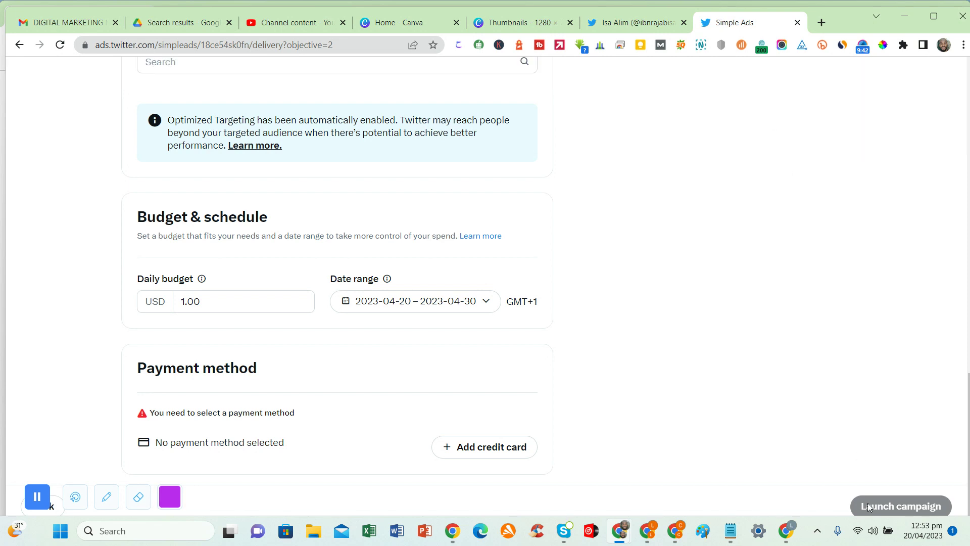